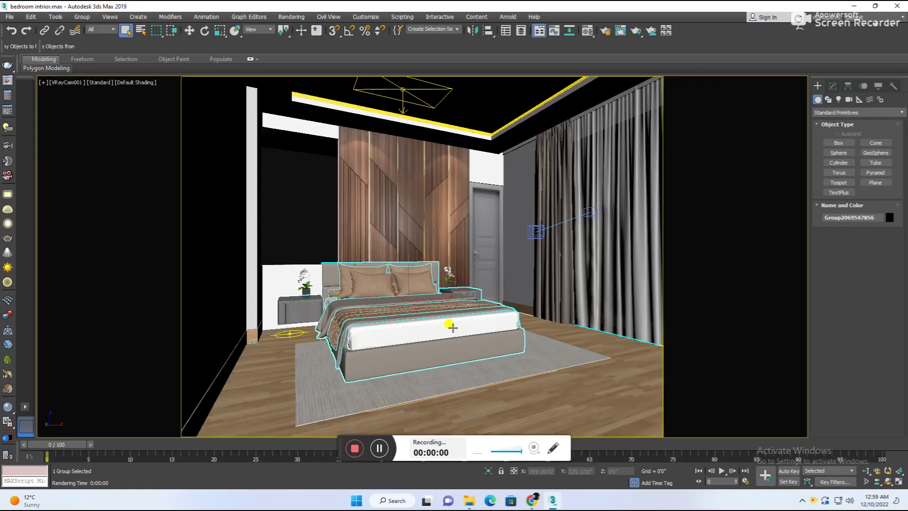
- Merge the ceiling fan scene into the bedroom from Top view, accepting the duplicate name
{"action": "scroll", "coordinate": [458, 322], "scroll_direction": "down", "scroll_amount": 5}
{"action": "key", "text": "w"}
{"action": "left_click", "coordinate": [136, 216]}
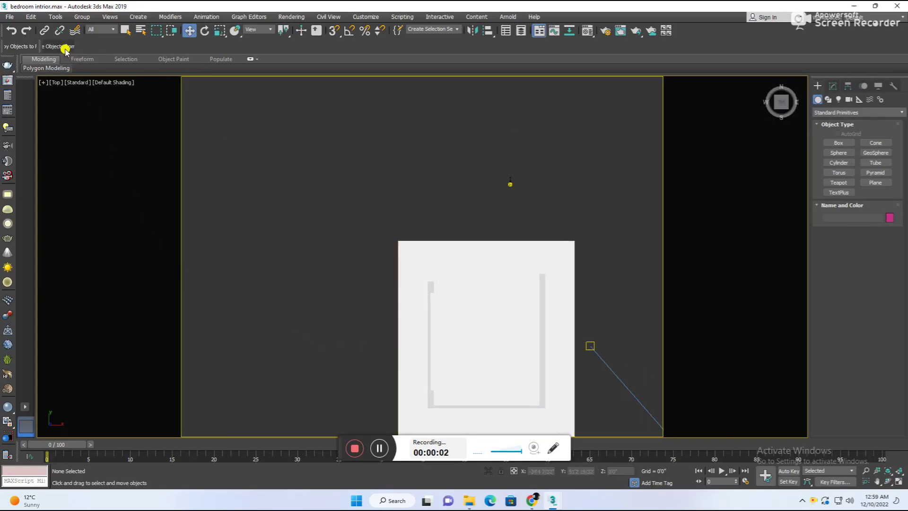
{"action": "left_click", "coordinate": [65, 49]}
{"action": "left_click", "coordinate": [395, 251]}
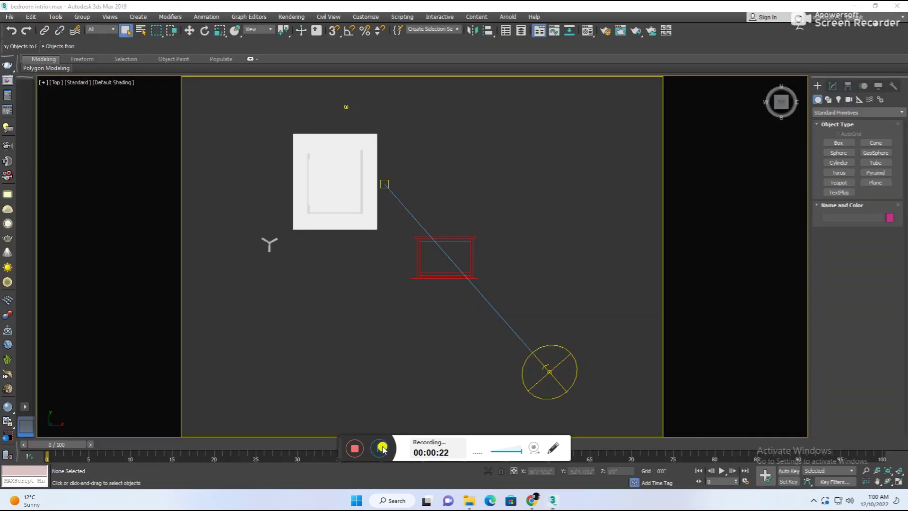
- Select the merged fan, Group001, with the Move tool
{"action": "scroll", "coordinate": [278, 255], "scroll_direction": "up", "scroll_amount": 3}
{"action": "scroll", "coordinate": [257, 213], "scroll_direction": "up", "scroll_amount": 3}
{"action": "key", "text": "w"}
{"action": "left_click", "coordinate": [257, 212]}
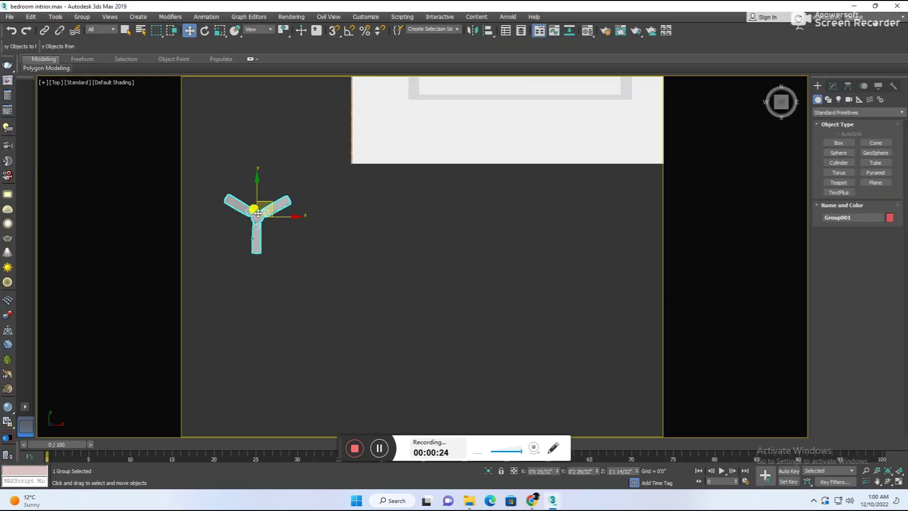
- Select the ceiling fan and show the Top view in wireframe
{"action": "scroll", "coordinate": [284, 284], "scroll_direction": "up", "scroll_amount": 2}
{"action": "middle_click_drag", "start_coordinate": [304, 348], "coordinate": [276, 284], "text": "alt"}
{"action": "left_click", "coordinate": [276, 284]}
{"action": "scroll", "coordinate": [316, 373], "scroll_direction": "up", "scroll_amount": 3}
{"action": "left_click", "coordinate": [317, 373]}
{"action": "key", "text": "t"}
{"action": "scroll", "coordinate": [331, 315], "scroll_direction": "down", "scroll_amount": 5}
{"action": "key", "text": "F3"}
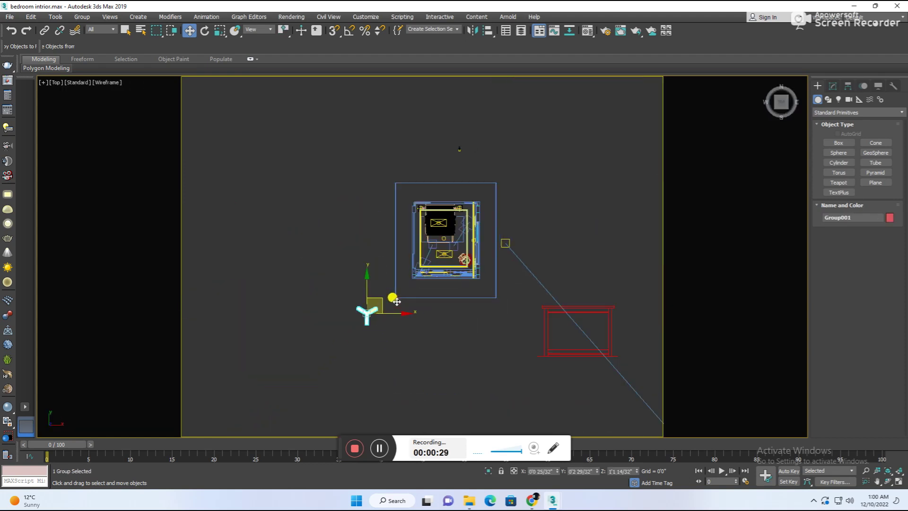
- Drag the fan over the upper bed area in Top view
{"action": "scroll", "coordinate": [397, 302], "scroll_direction": "up", "scroll_amount": 4}
{"action": "scroll", "coordinate": [352, 321], "scroll_direction": "up", "scroll_amount": 1}
{"action": "left_click_drag", "start_coordinate": [334, 378], "coordinate": [552, 142]}
{"action": "scroll", "coordinate": [548, 107], "scroll_direction": "down", "scroll_amount": 1}
{"action": "scroll", "coordinate": [528, 266], "scroll_direction": "up", "scroll_amount": 3}
{"action": "left_click_drag", "start_coordinate": [528, 266], "coordinate": [501, 210]}
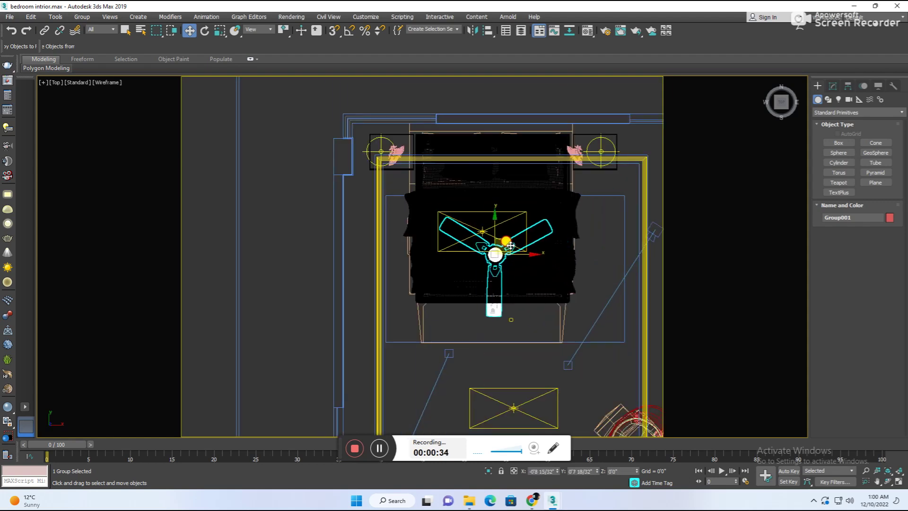
- Raise the fan up against the ceiling in Front view, then centre it in Top view
{"action": "key", "text": "f"}
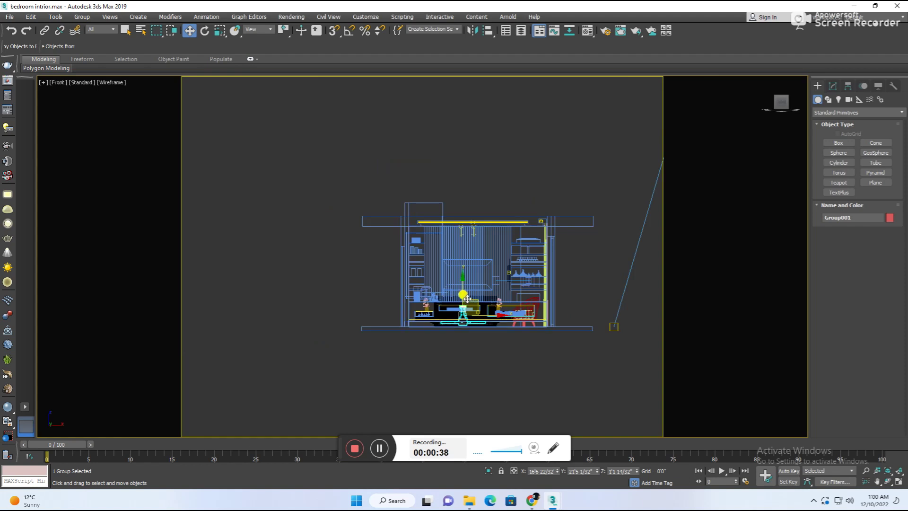
{"action": "left_click_drag", "start_coordinate": [467, 288], "coordinate": [466, 223]}
{"action": "left_click", "coordinate": [377, 225], "text": "ctrl"}
{"action": "key", "text": "z"}
{"action": "left_click_drag", "start_coordinate": [483, 274], "coordinate": [340, 354]}
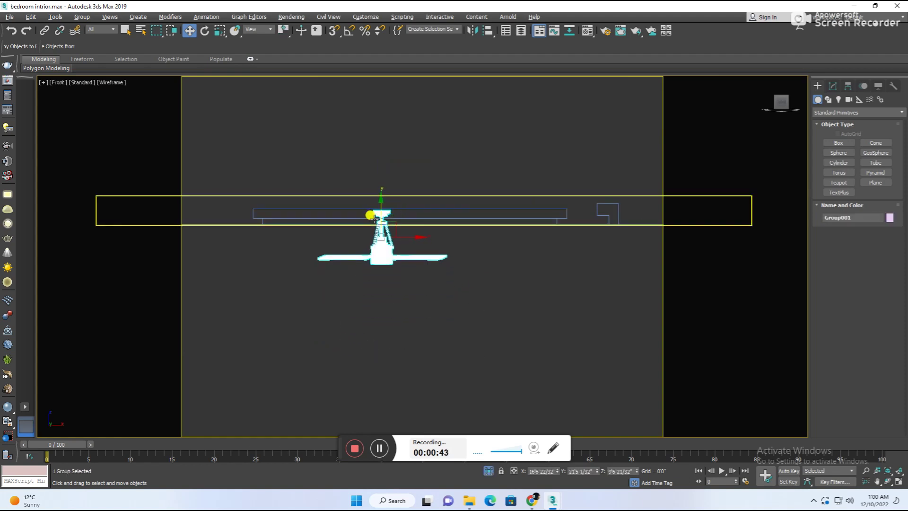
{"action": "scroll", "coordinate": [394, 221], "scroll_direction": "up", "scroll_amount": 4}
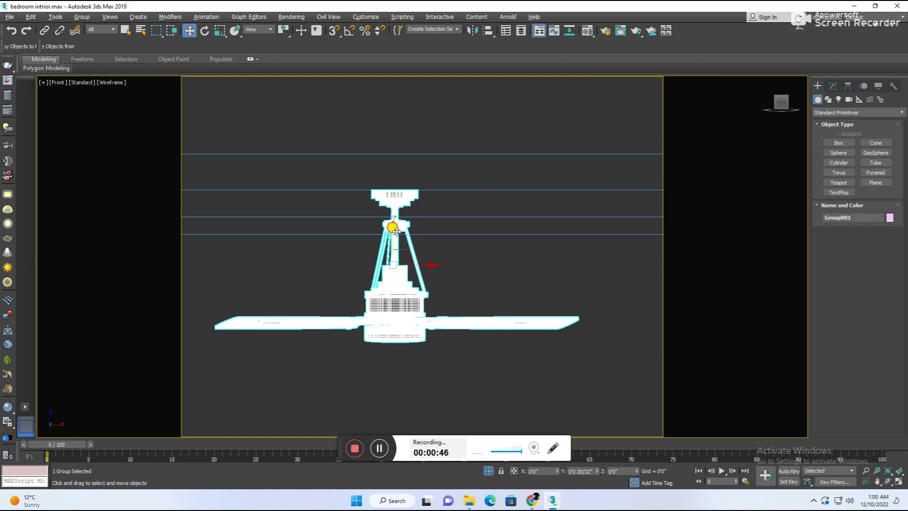
{"action": "left_click_drag", "start_coordinate": [397, 231], "coordinate": [397, 230]}
{"action": "key", "text": "t"}
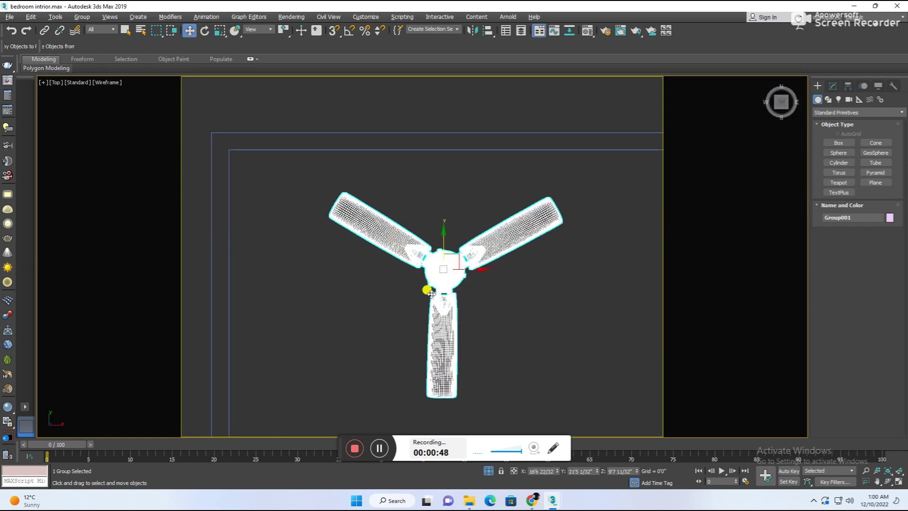
{"action": "left_click_drag", "start_coordinate": [452, 285], "coordinate": [460, 282]}
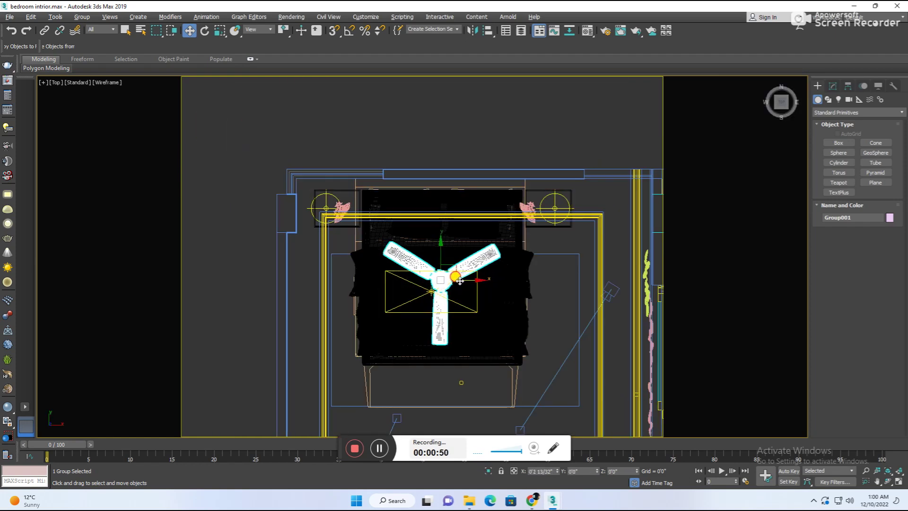
- Check the fan's placement through VRayCam002, then VRayCam001
{"action": "key", "text": "c"}
{"action": "double_click", "coordinate": [459, 183]}
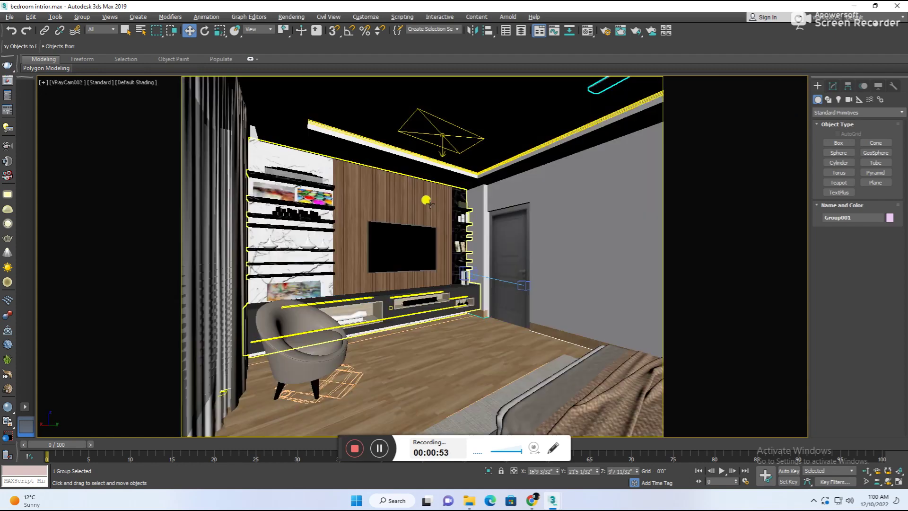
{"action": "key", "text": "c"}
{"action": "double_click", "coordinate": [416, 177]}
{"action": "left_click", "coordinate": [11, 18]}
{"action": "mouse_move", "coordinate": [24, 191]}
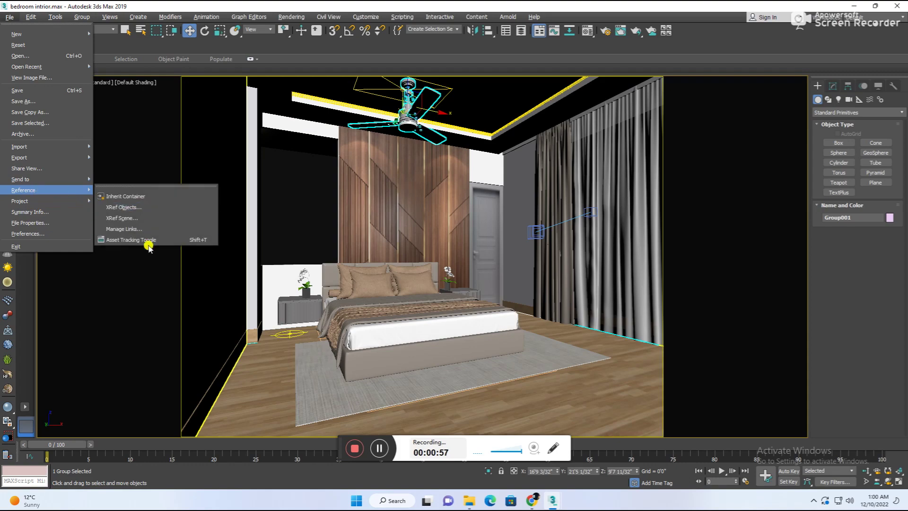
- In Asset Tracking, select all missing maps, including imagry-8.jpg, aa.jpg, 8419dm.jpg and 1648.jpg
{"action": "left_click", "coordinate": [150, 241]}
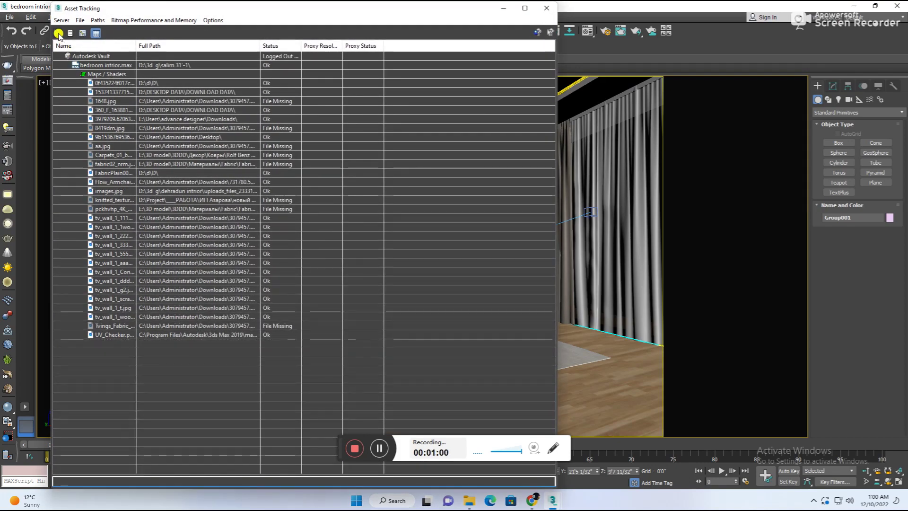
{"action": "left_click", "coordinate": [284, 198]}
{"action": "left_click", "coordinate": [285, 228], "text": "shift"}
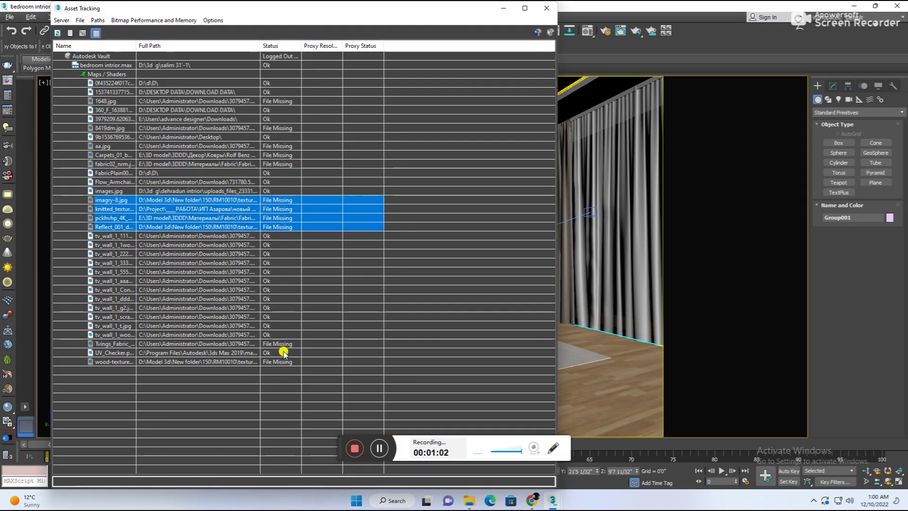
{"action": "left_click", "coordinate": [285, 344], "text": "ctrl"}
{"action": "left_click", "coordinate": [284, 361], "text": "ctrl"}
{"action": "left_click", "coordinate": [276, 163], "text": "ctrl"}
{"action": "left_click", "coordinate": [279, 154], "text": "ctrl"}
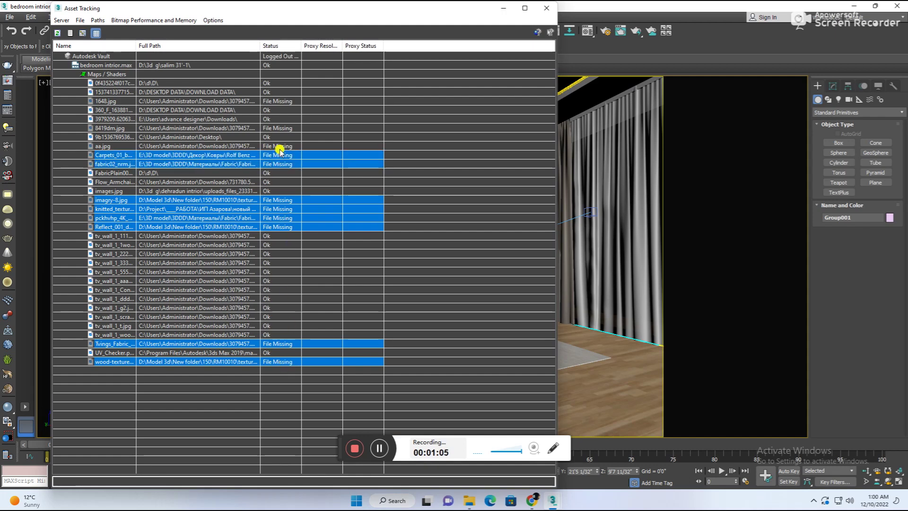
{"action": "left_click", "coordinate": [283, 128], "text": "ctrl"}
{"action": "left_click", "coordinate": [284, 101], "text": "ctrl"}
- Set the selected maps' path to the downloaded fan's texture folder in Downloads
{"action": "right_click", "coordinate": [288, 191]}
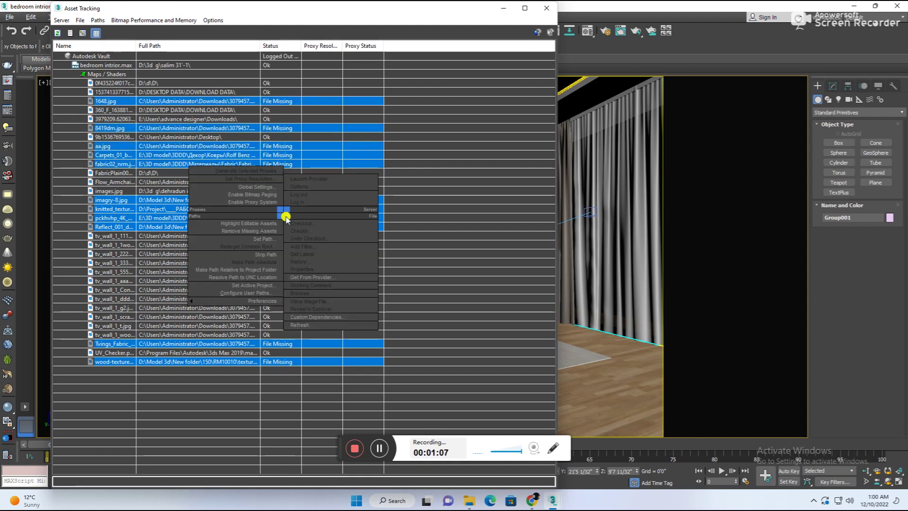
{"action": "left_click", "coordinate": [260, 236]}
{"action": "left_click", "coordinate": [399, 252]}
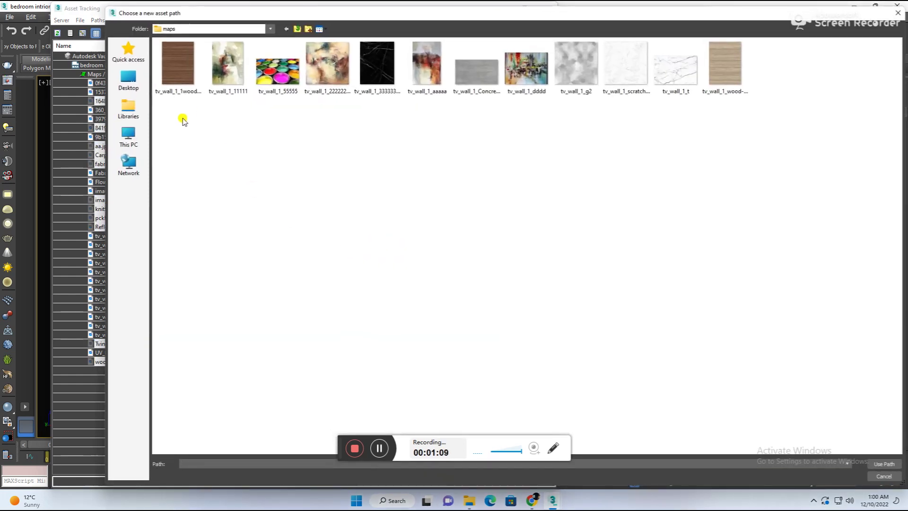
{"action": "left_click", "coordinate": [128, 137]}
{"action": "double_click", "coordinate": [395, 63]}
{"action": "double_click", "coordinate": [221, 94]}
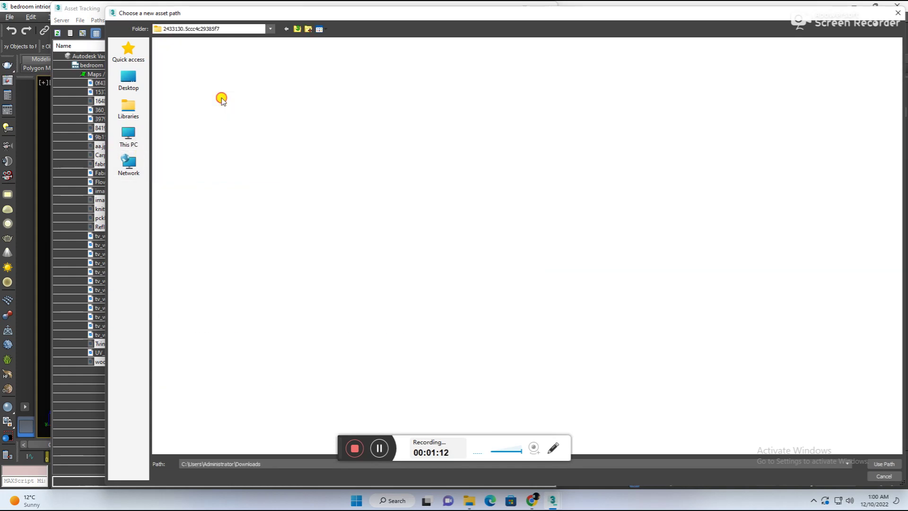
{"action": "double_click", "coordinate": [194, 81]}
{"action": "left_click", "coordinate": [883, 464]}
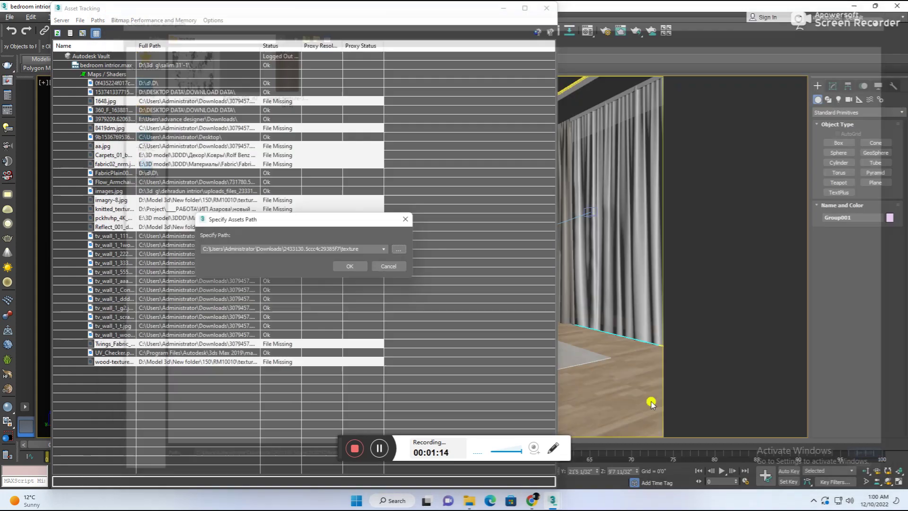
{"action": "left_click", "coordinate": [359, 266]}
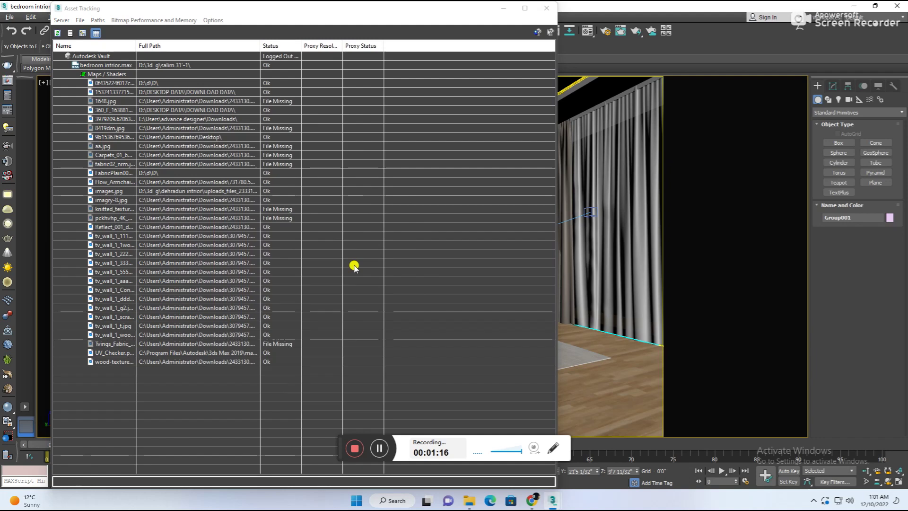
{"action": "left_click", "coordinate": [547, 8]}
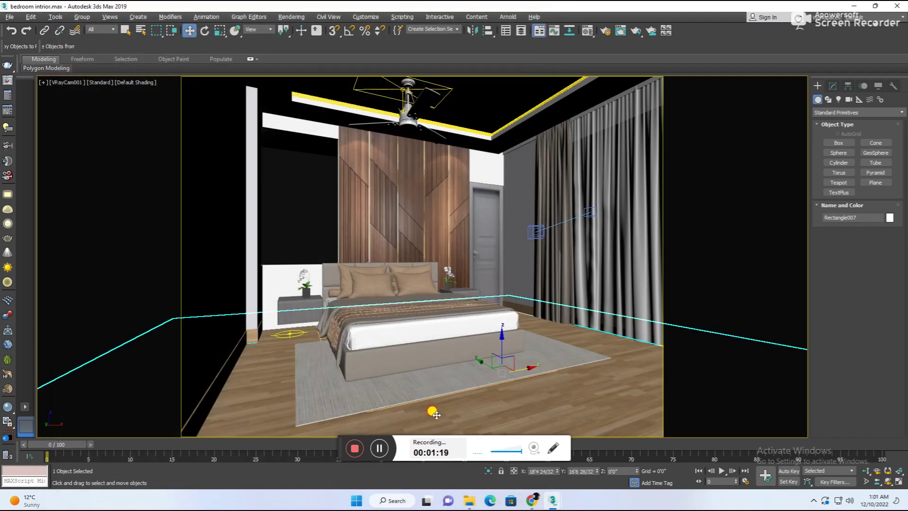
- Render VRayCam001 with V-Ray, inspect the fan in the frame buffer, then close it
{"action": "key", "text": "shift+q"}
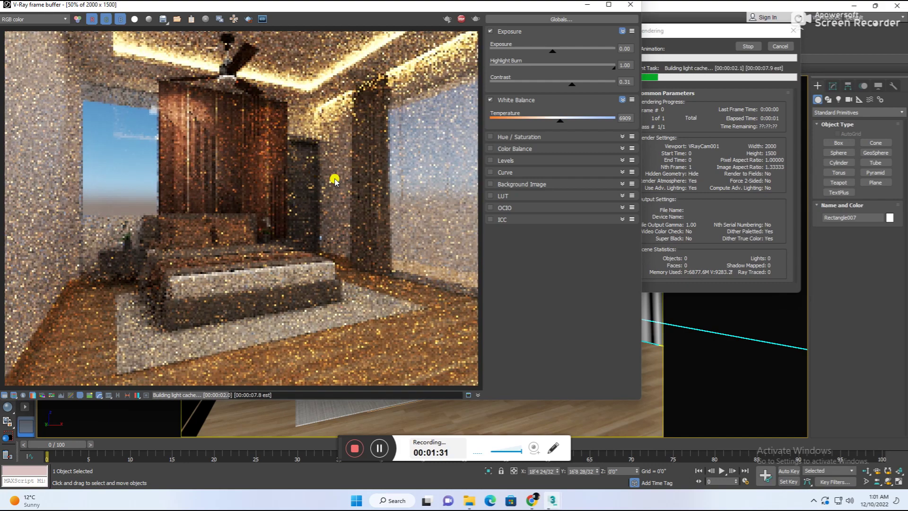
{"action": "scroll", "coordinate": [245, 79], "scroll_direction": "up", "scroll_amount": 1}
{"action": "scroll", "coordinate": [244, 78], "scroll_direction": "up", "scroll_amount": 1}
{"action": "scroll", "coordinate": [244, 79], "scroll_direction": "down", "scroll_amount": 1}
{"action": "scroll", "coordinate": [244, 79], "scroll_direction": "down", "scroll_amount": 1}
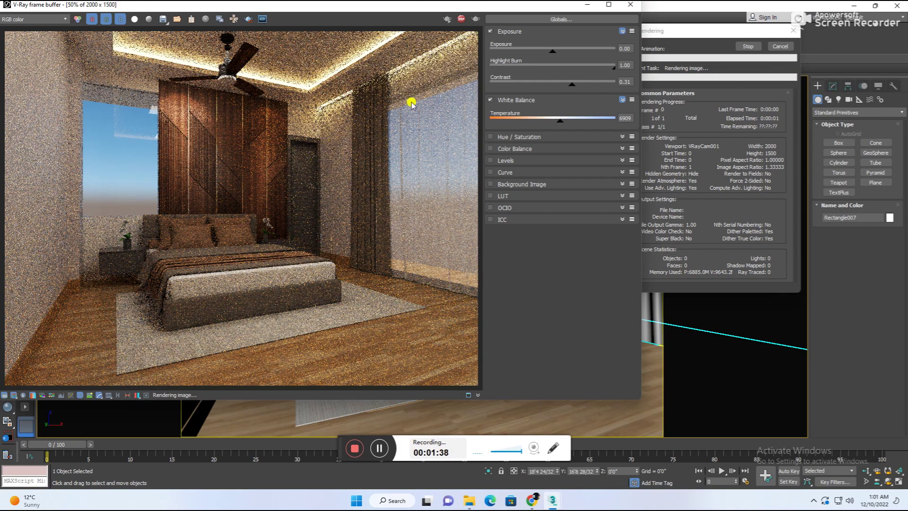
{"action": "left_click", "coordinate": [632, 7]}
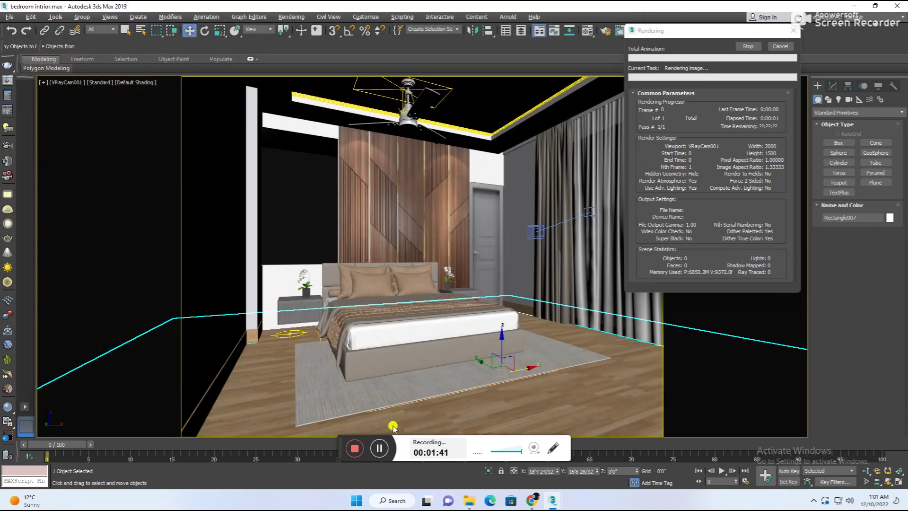
- Merge the L1626 chandelier model from file, dismissing the missing plug-in warning, and select it
{"action": "key", "text": "t"}
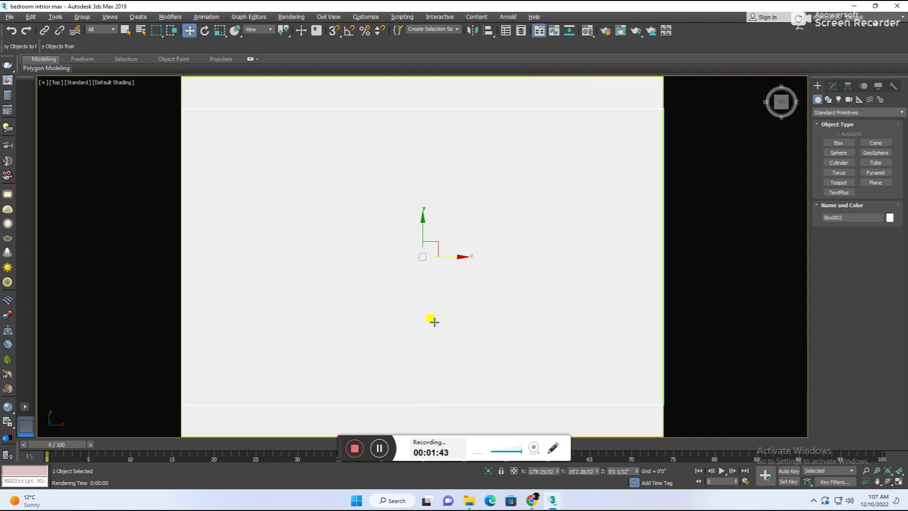
{"action": "left_click", "coordinate": [58, 46]}
{"action": "left_click", "coordinate": [508, 325]}
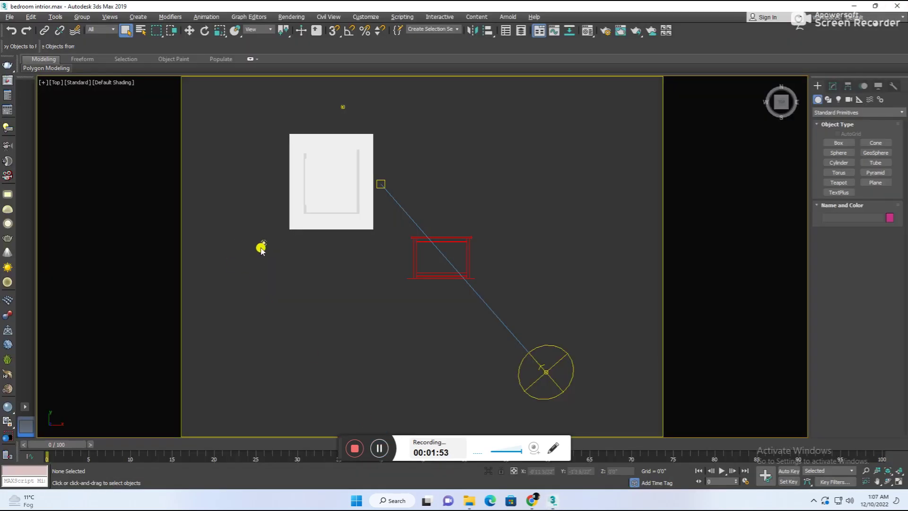
{"action": "scroll", "coordinate": [260, 250], "scroll_direction": "up", "scroll_amount": 3}
{"action": "left_click", "coordinate": [257, 239]}
- Move the chandelier into the room plan in wireframe Top view
{"action": "key", "text": "w"}
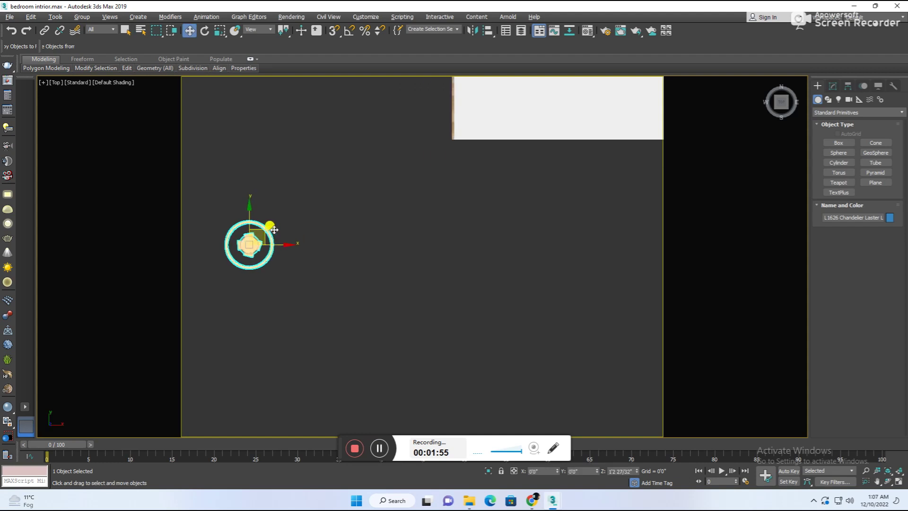
{"action": "scroll", "coordinate": [322, 294], "scroll_direction": "down", "scroll_amount": 3}
{"action": "key", "text": "F3"}
{"action": "scroll", "coordinate": [322, 294], "scroll_direction": "down", "scroll_amount": 5}
{"action": "scroll", "coordinate": [322, 294], "scroll_direction": "up", "scroll_amount": 2}
{"action": "left_click_drag", "start_coordinate": [322, 294], "coordinate": [425, 220]}
{"action": "scroll", "coordinate": [425, 221], "scroll_direction": "up", "scroll_amount": 4}
{"action": "scroll", "coordinate": [394, 226], "scroll_direction": "down", "scroll_amount": 3}
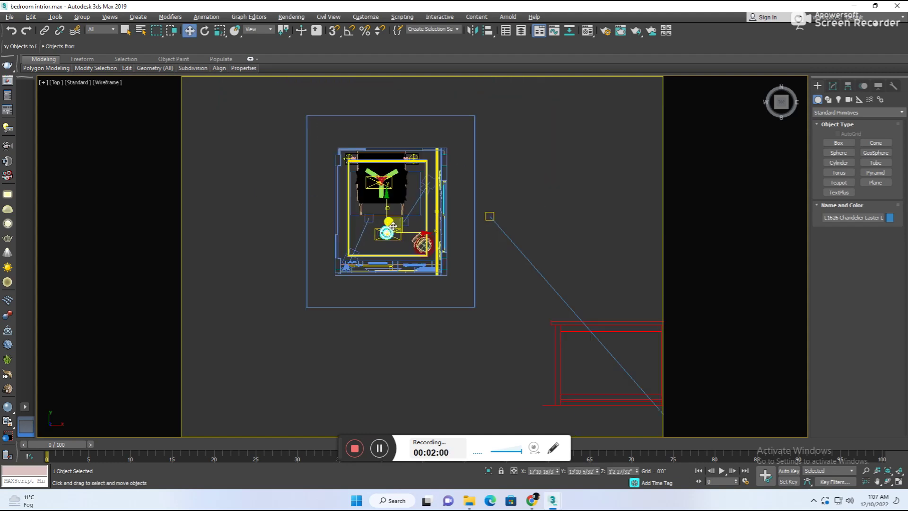
{"action": "mouse_move", "coordinate": [391, 229]}
{"action": "left_mouse_down"}
{"action": "mouse_move", "coordinate": [411, 240]}
{"action": "mouse_move", "coordinate": [393, 233]}
{"action": "left_mouse_up"}
- Isolate the chandelier with the ceiling in Front view and raise it up to the ceiling
{"action": "key", "text": "r"}
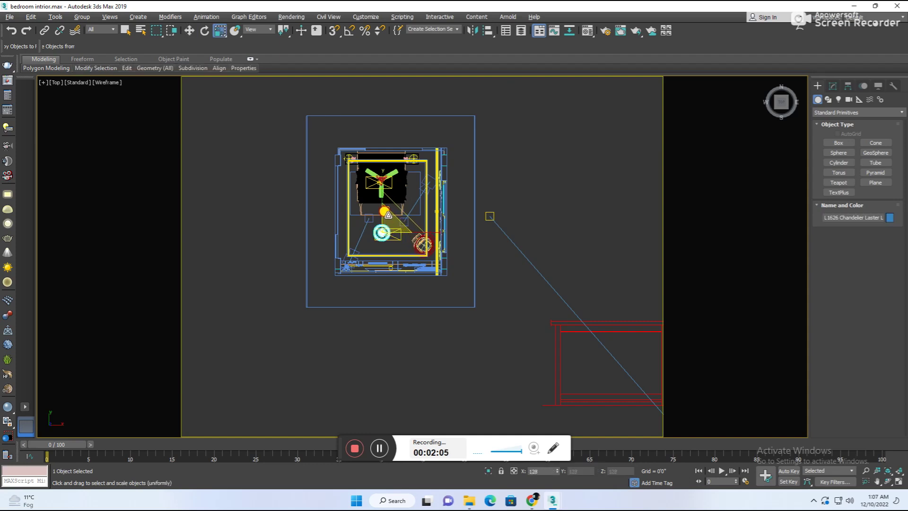
{"action": "key", "text": "w"}
{"action": "key", "text": "f"}
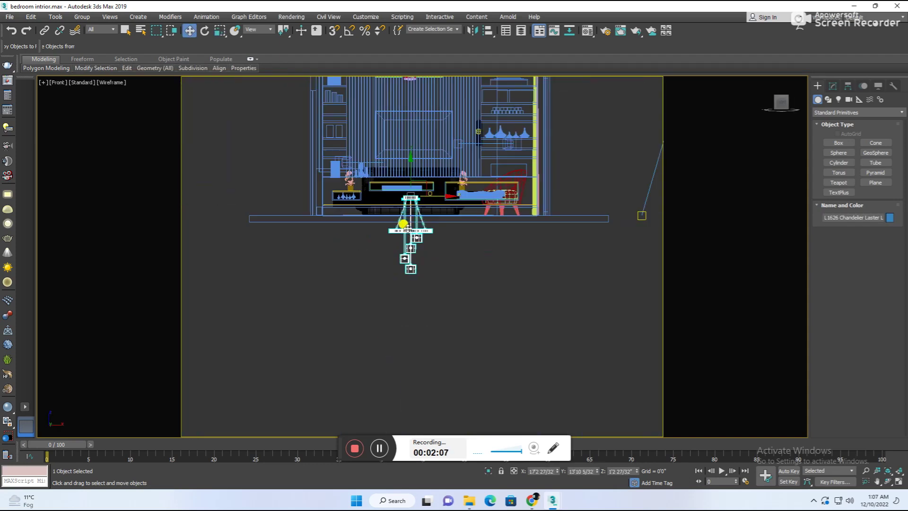
{"action": "left_click", "coordinate": [353, 190]}
{"action": "key", "text": "alt+q"}
{"action": "left_click", "coordinate": [461, 329]}
{"action": "left_click", "coordinate": [402, 352]}
{"action": "left_click_drag", "start_coordinate": [398, 280], "coordinate": [424, 114]}
- Fine-tune the chandelier's height just under the ceiling
{"action": "scroll", "coordinate": [395, 125], "scroll_direction": "up", "scroll_amount": 3}
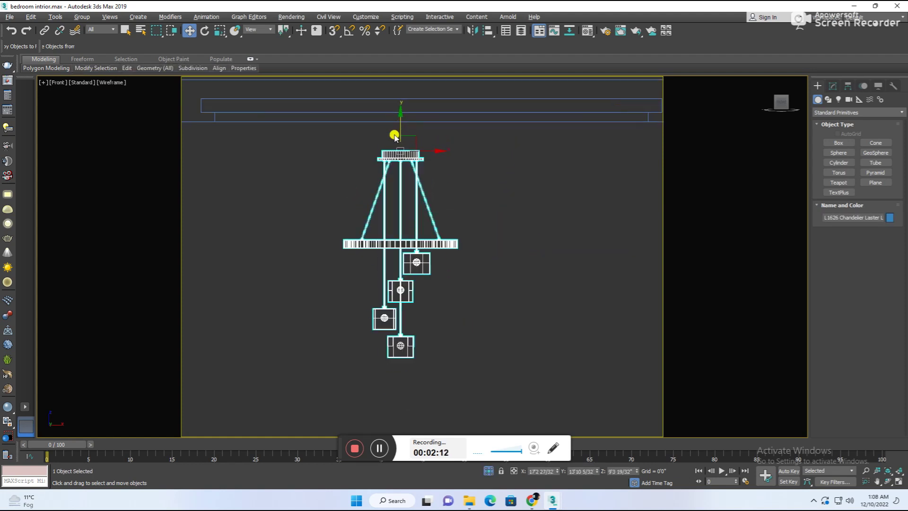
{"action": "left_click_drag", "start_coordinate": [379, 204], "coordinate": [391, 207]}
{"action": "scroll", "coordinate": [392, 203], "scroll_direction": "up", "scroll_amount": 2}
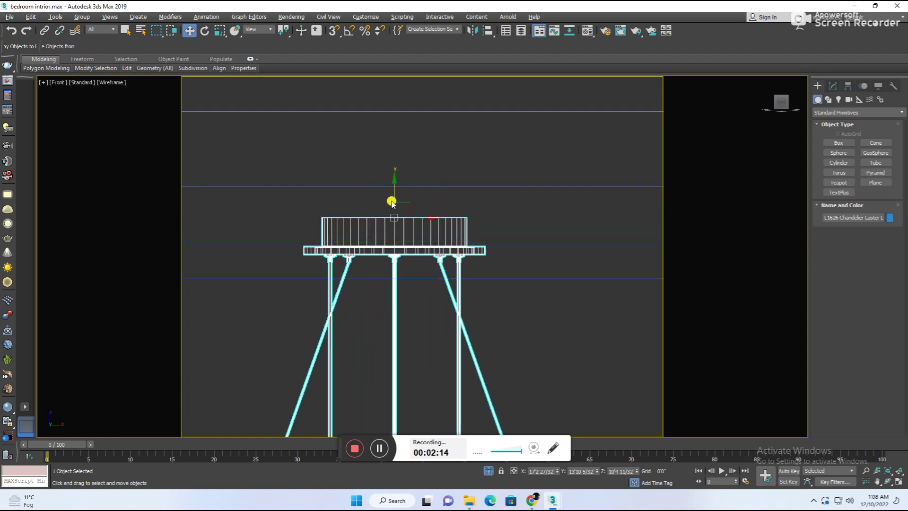
{"action": "scroll", "coordinate": [394, 199], "scroll_direction": "up", "scroll_amount": 2}
{"action": "scroll", "coordinate": [396, 195], "scroll_direction": "up", "scroll_amount": 1}
{"action": "scroll", "coordinate": [394, 191], "scroll_direction": "down", "scroll_amount": 1}
{"action": "scroll", "coordinate": [396, 203], "scroll_direction": "down", "scroll_amount": 2}
- Restore shaded display and look through the VRayCam002 camera
{"action": "key", "text": "F3"}
{"action": "scroll", "coordinate": [444, 330], "scroll_direction": "down", "scroll_amount": 2}
{"action": "key", "text": "c"}
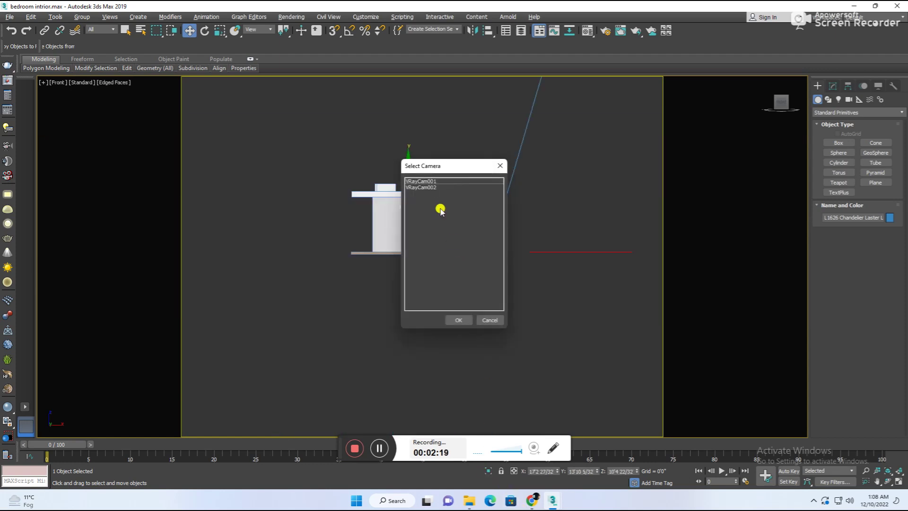
{"action": "double_click", "coordinate": [425, 187]}
- Render the bedroom from VRayCam002 with V-Ray and close the render window
{"action": "left_click", "coordinate": [431, 306]}
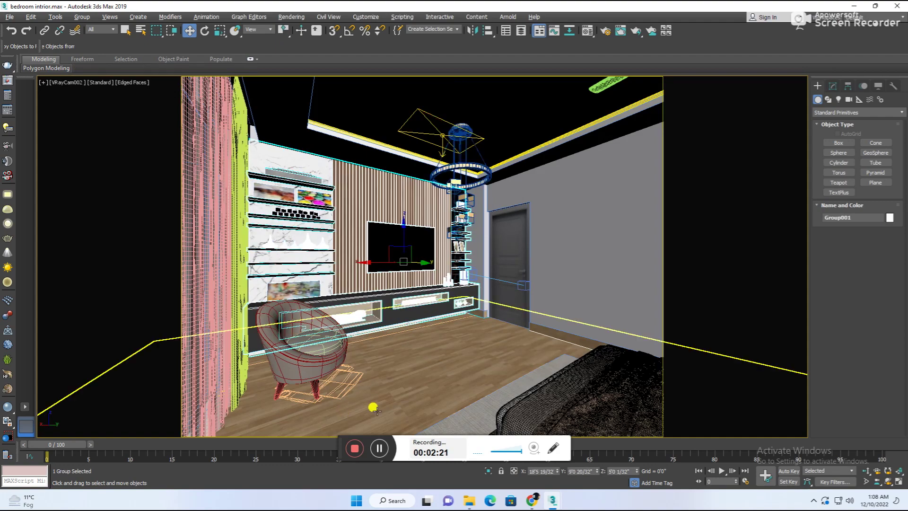
{"action": "key", "text": "shift+q"}
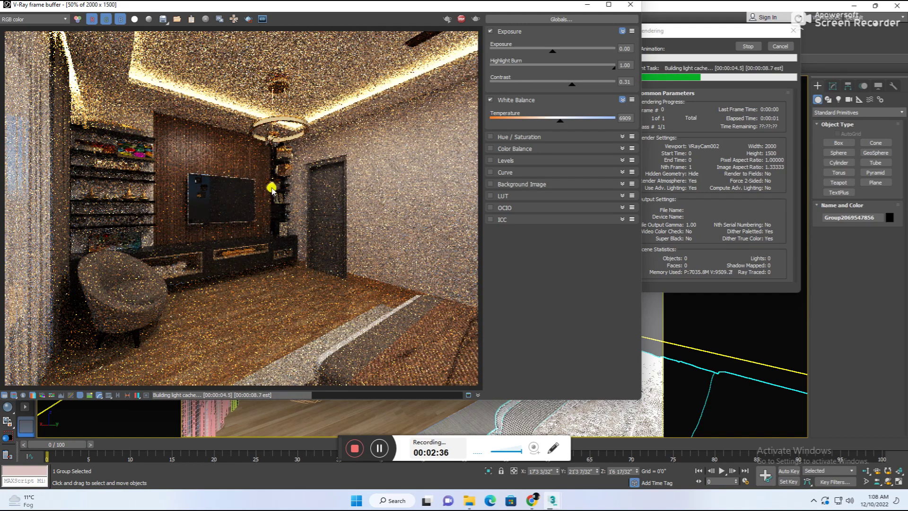
{"action": "left_click", "coordinate": [629, 5]}
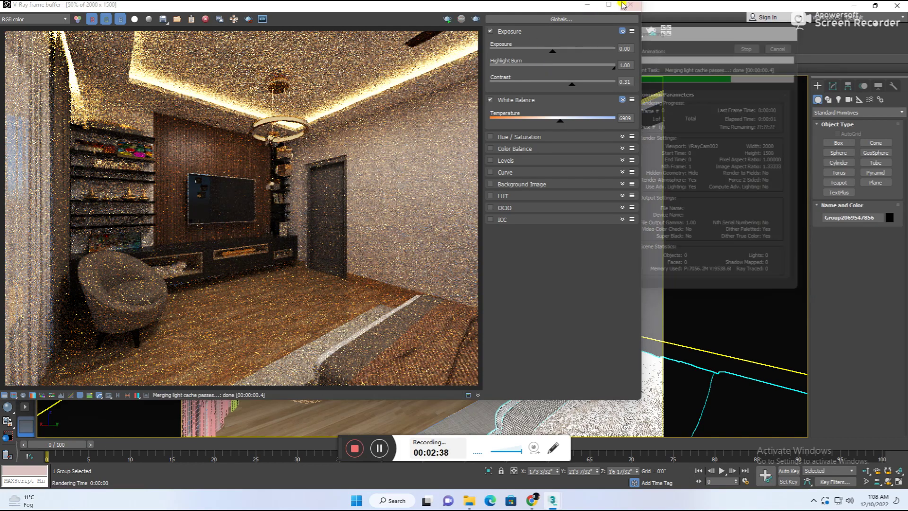
{"action": "left_click", "coordinate": [447, 131], "text": "ctrl"}
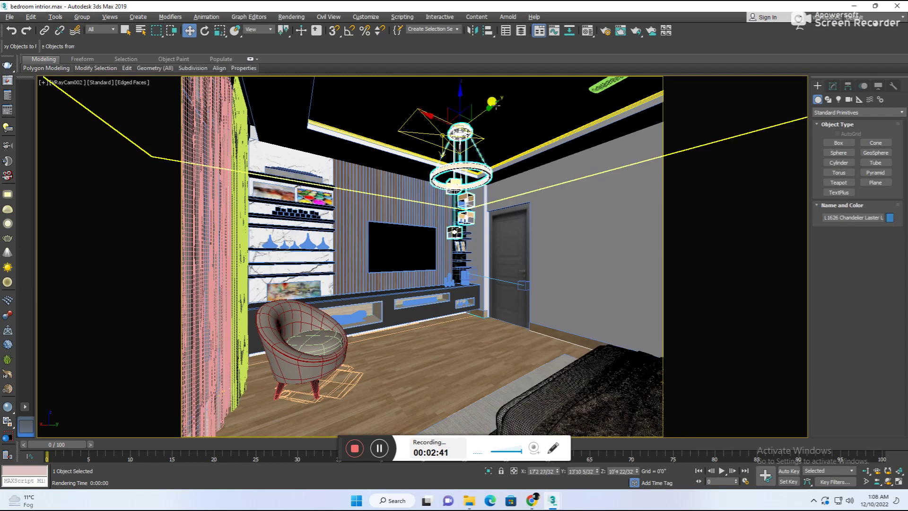
- Isolate the L1626 chandelier in wireframe Front view and nudge it slightly lower
{"action": "key", "text": "f"}
{"action": "key", "text": "z"}
{"action": "key", "text": "F3"}
{"action": "left_click", "coordinate": [440, 255]}
{"action": "left_click", "coordinate": [386, 251]}
{"action": "scroll", "coordinate": [391, 179], "scroll_direction": "up", "scroll_amount": 2}
{"action": "scroll", "coordinate": [385, 182], "scroll_direction": "up", "scroll_amount": 2}
{"action": "scroll", "coordinate": [378, 186], "scroll_direction": "up", "scroll_amount": 2}
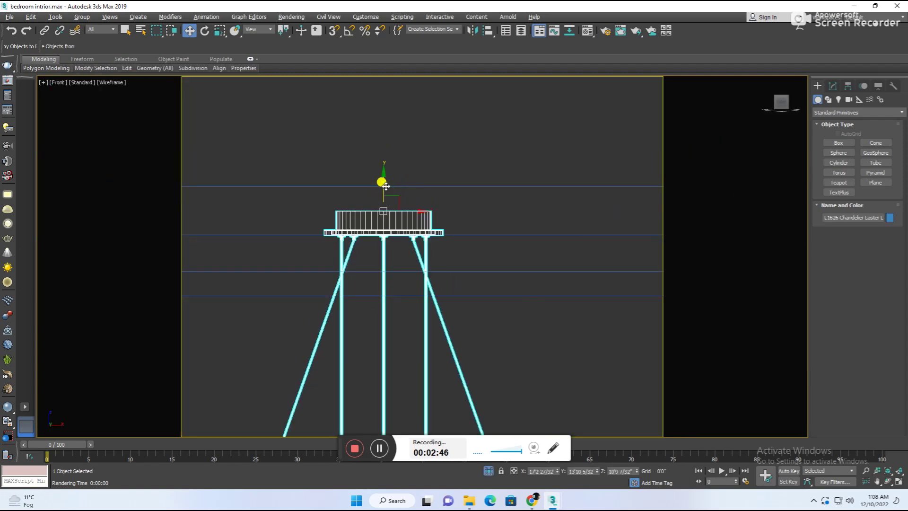
{"action": "scroll", "coordinate": [378, 185], "scroll_direction": "down", "scroll_amount": 5}
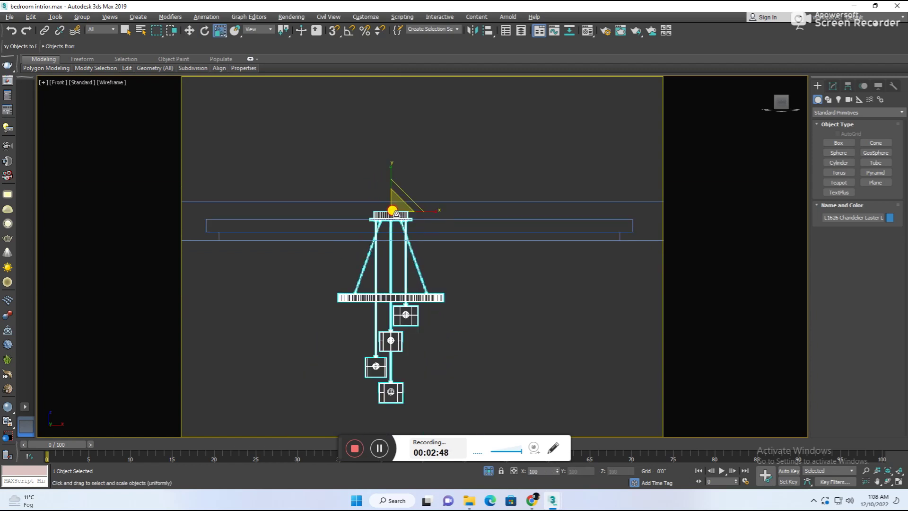
{"action": "scroll", "coordinate": [390, 191], "scroll_direction": "up", "scroll_amount": 3}
{"action": "left_click_drag", "start_coordinate": [390, 191], "coordinate": [379, 190]}
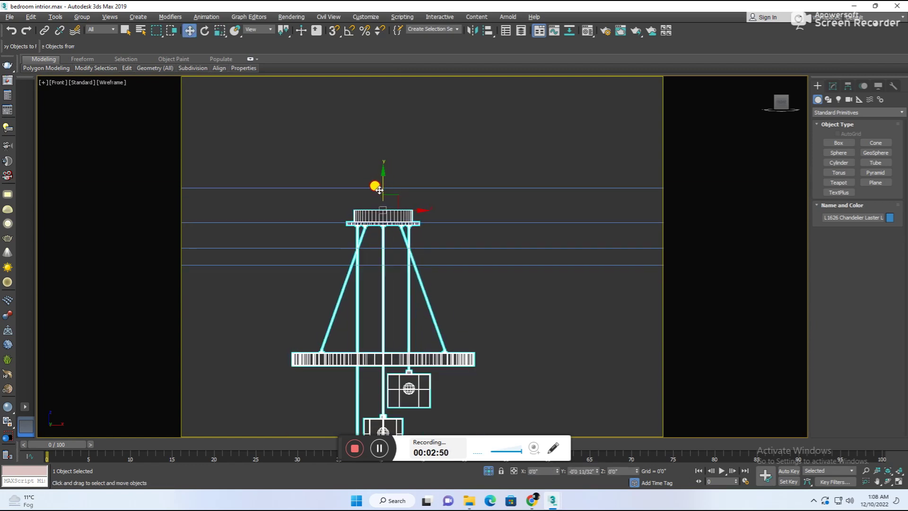
- End isolation and look through VRayCam002, then VRayCam001
{"action": "left_click", "coordinate": [480, 474]}
{"action": "key", "text": "c"}
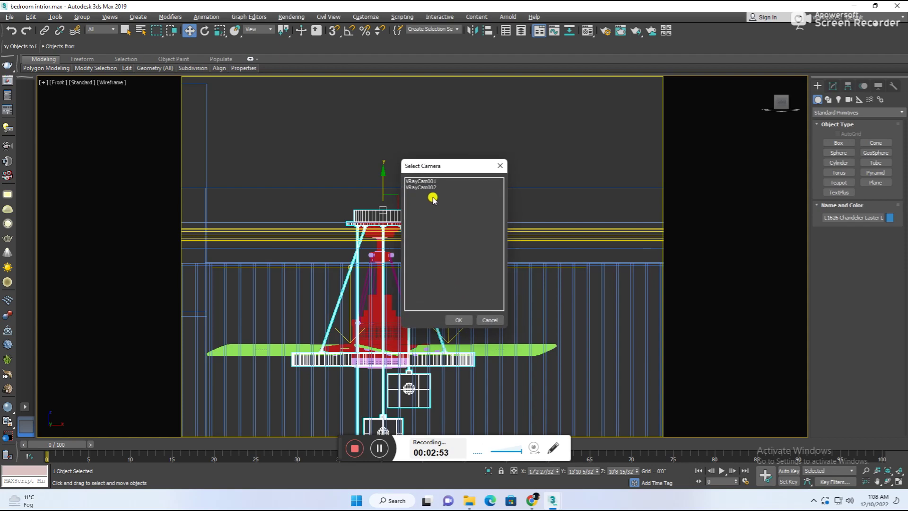
{"action": "double_click", "coordinate": [430, 187]}
{"action": "key", "text": "c"}
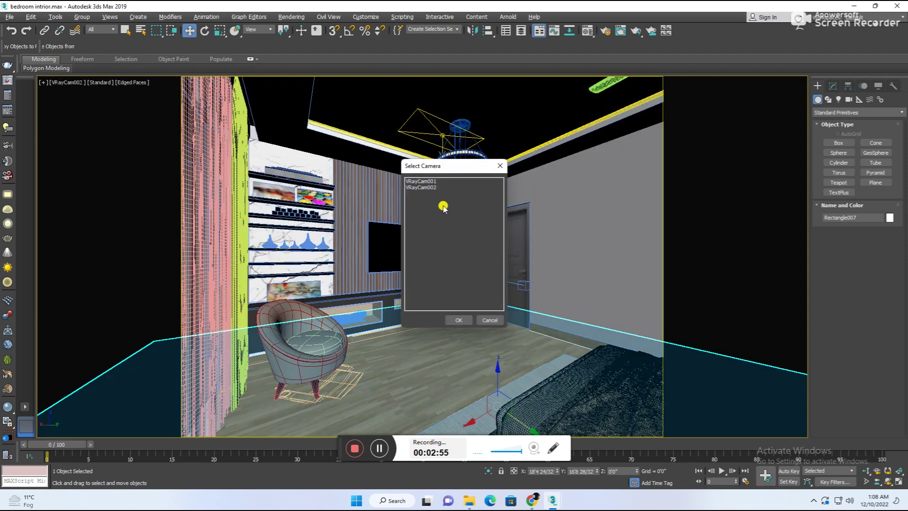
{"action": "double_click", "coordinate": [428, 180]}
{"action": "left_click", "coordinate": [449, 300]}
- Show the whole room plan in wireframe Top view
{"action": "key", "text": "F4"}
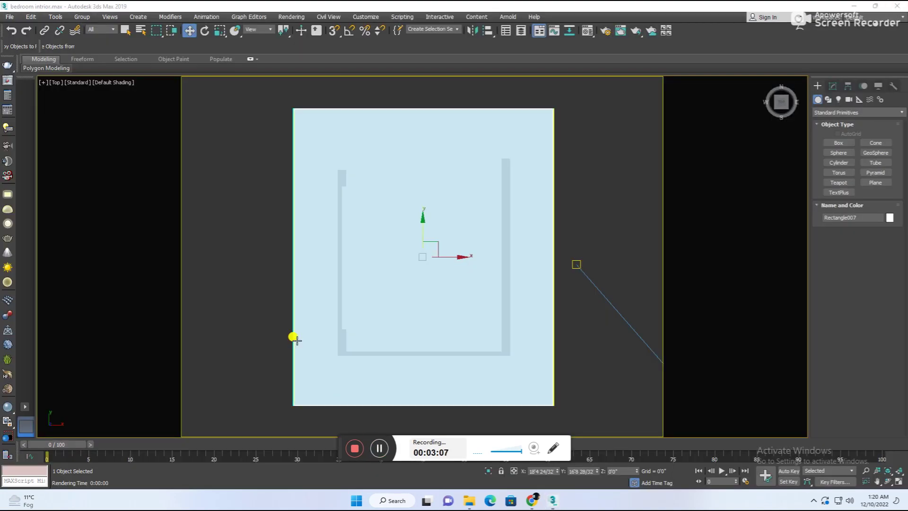
{"action": "scroll", "coordinate": [357, 296], "scroll_direction": "down", "scroll_amount": 3}
{"action": "key", "text": "F3"}
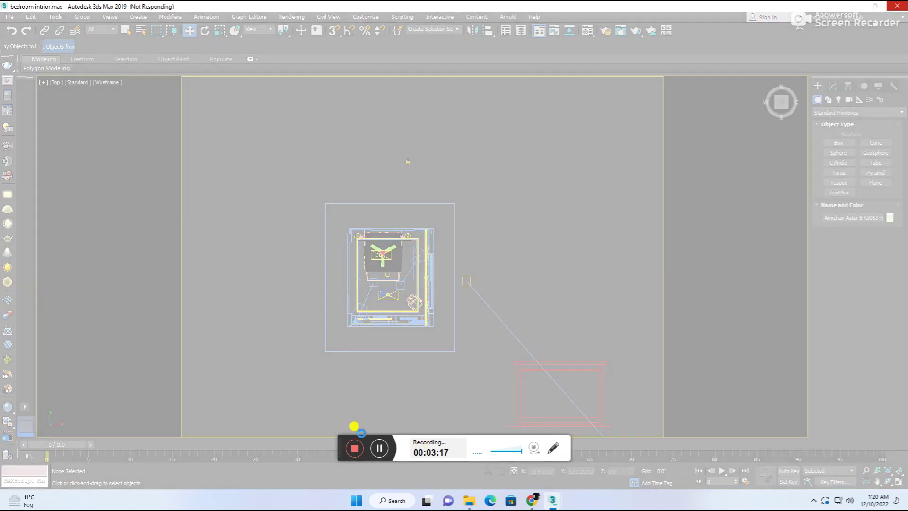
- Select the armchair lying outside the room and frame it in a shaded view
{"action": "key", "text": "q"}
{"action": "left_click", "coordinate": [282, 373]}
{"action": "scroll", "coordinate": [284, 375], "scroll_direction": "up", "scroll_amount": 4}
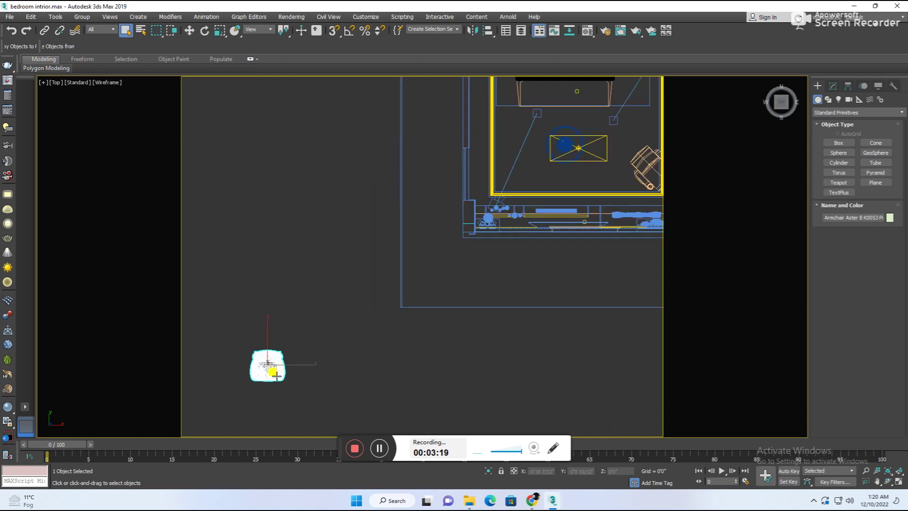
{"action": "mouse_move", "coordinate": [306, 365]}
{"action": "middle_mouse_down", "text": "alt"}
{"action": "mouse_move", "coordinate": [304, 352]}
{"action": "mouse_move", "coordinate": [274, 341]}
{"action": "mouse_move", "coordinate": [270, 318]}
{"action": "middle_mouse_up", "text": "alt"}
{"action": "key", "text": "F3"}
{"action": "scroll", "coordinate": [260, 374], "scroll_direction": "up", "scroll_amount": 3}
{"action": "scroll", "coordinate": [284, 368], "scroll_direction": "up", "scroll_amount": 3}
{"action": "key", "text": "w"}
- Move the armchair into the room's right corner in the top view
{"action": "left_click", "coordinate": [288, 362]}
{"action": "scroll", "coordinate": [283, 263], "scroll_direction": "up", "scroll_amount": 4}
{"action": "scroll", "coordinate": [356, 307], "scroll_direction": "down", "scroll_amount": 2}
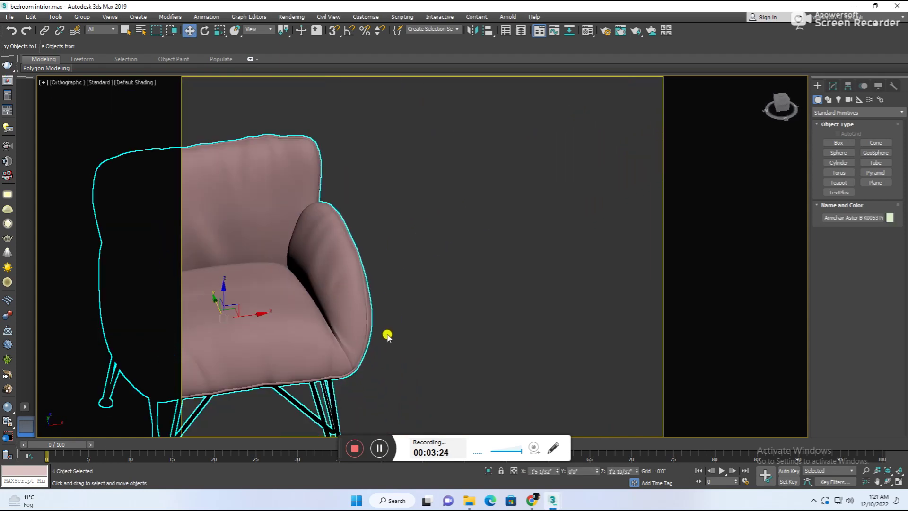
{"action": "key", "text": "t"}
{"action": "key", "text": "F3"}
{"action": "scroll", "coordinate": [365, 318], "scroll_direction": "down", "scroll_amount": 5}
{"action": "scroll", "coordinate": [381, 300], "scroll_direction": "down", "scroll_amount": 3}
{"action": "scroll", "coordinate": [401, 283], "scroll_direction": "down", "scroll_amount": 1}
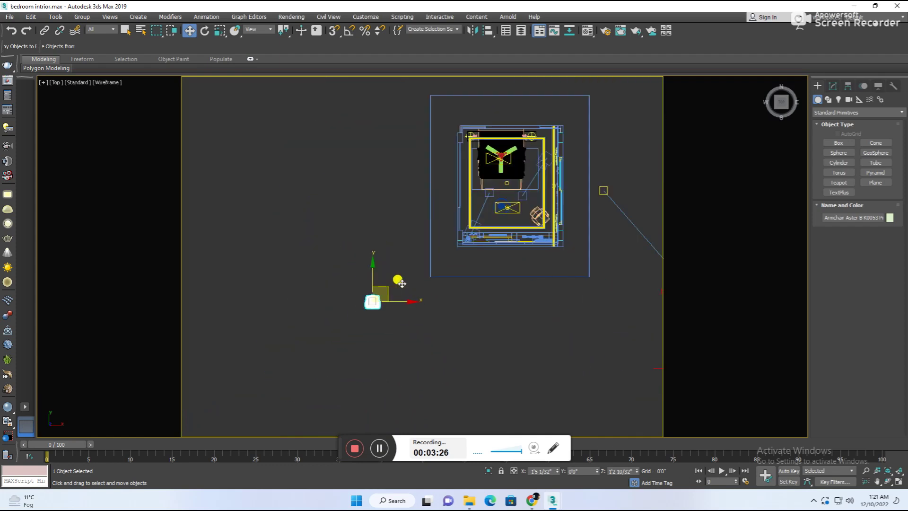
{"action": "left_click_drag", "start_coordinate": [402, 284], "coordinate": [547, 199]}
{"action": "scroll", "coordinate": [545, 205], "scroll_direction": "up", "scroll_amount": 5}
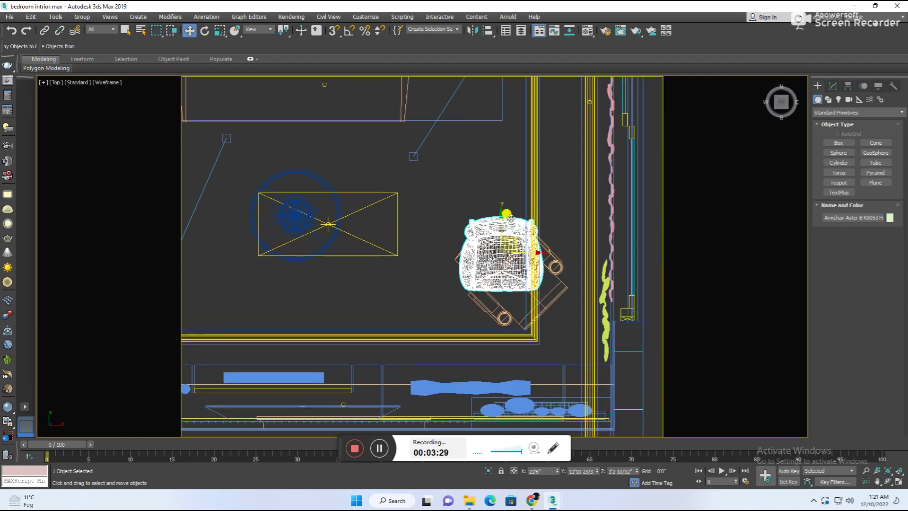
- Rotate the armchair about 45° toward the room using Angle Snap
{"action": "key", "text": "e"}
{"action": "left_click_drag", "start_coordinate": [518, 222], "coordinate": [522, 229]}
{"action": "key", "text": "a"}
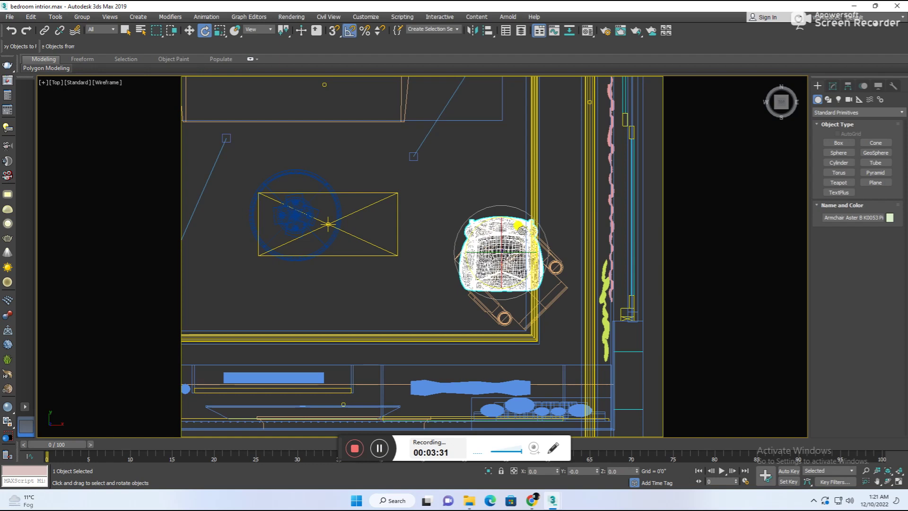
{"action": "mouse_move", "coordinate": [522, 229]}
{"action": "left_mouse_down"}
{"action": "mouse_move", "coordinate": [543, 236]}
{"action": "mouse_move", "coordinate": [512, 277]}
{"action": "left_mouse_up"}
{"action": "key", "text": "w"}
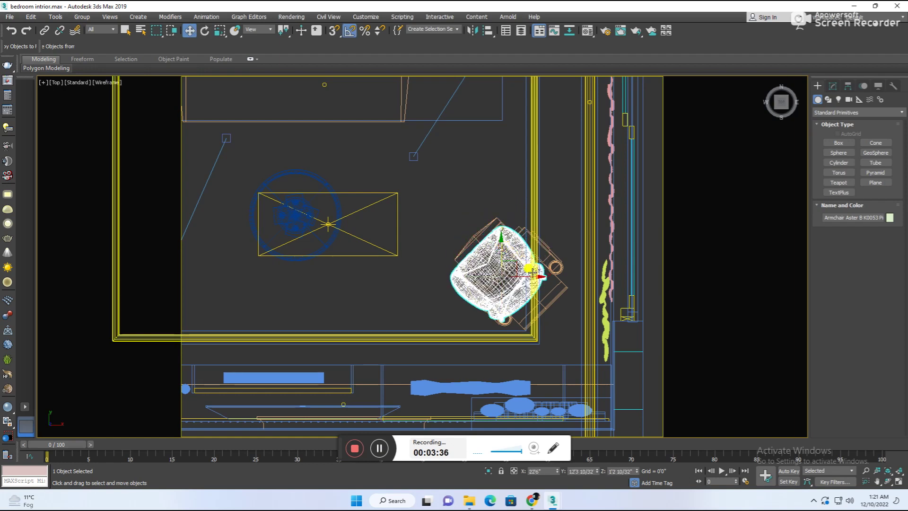
{"action": "key", "text": "r"}
{"action": "middle_click_drag", "start_coordinate": [512, 277], "coordinate": [503, 238], "text": "alt"}
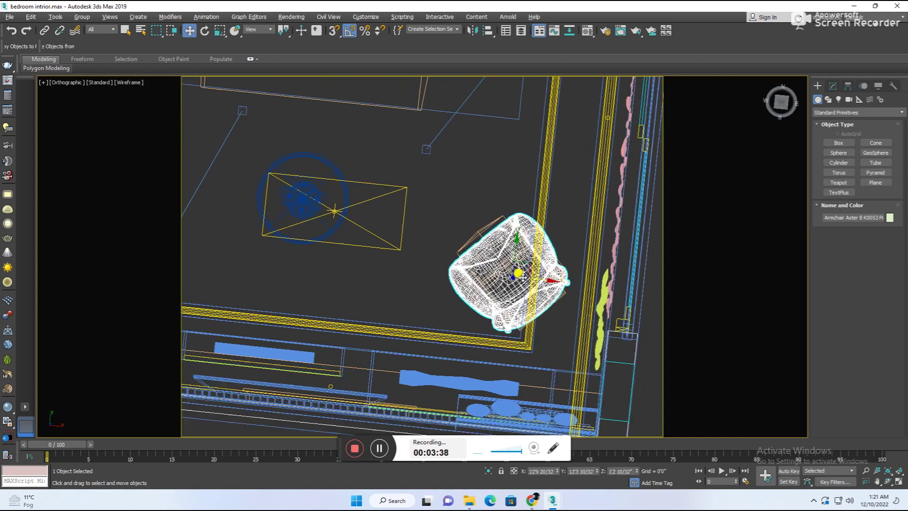
- Look through VRayCam002 and start a V-Ray render of the bedroom
{"action": "key", "text": "f"}
{"action": "key", "text": "w"}
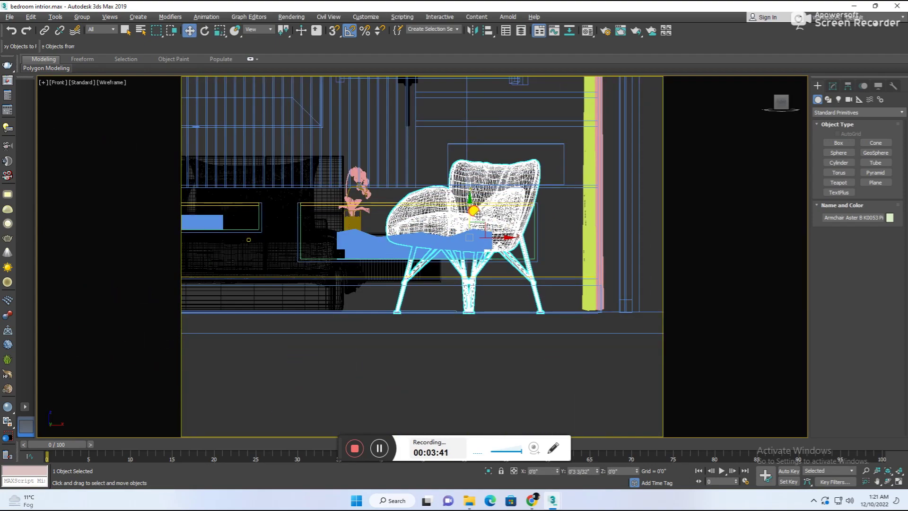
{"action": "key", "text": "c"}
{"action": "double_click", "coordinate": [427, 188]}
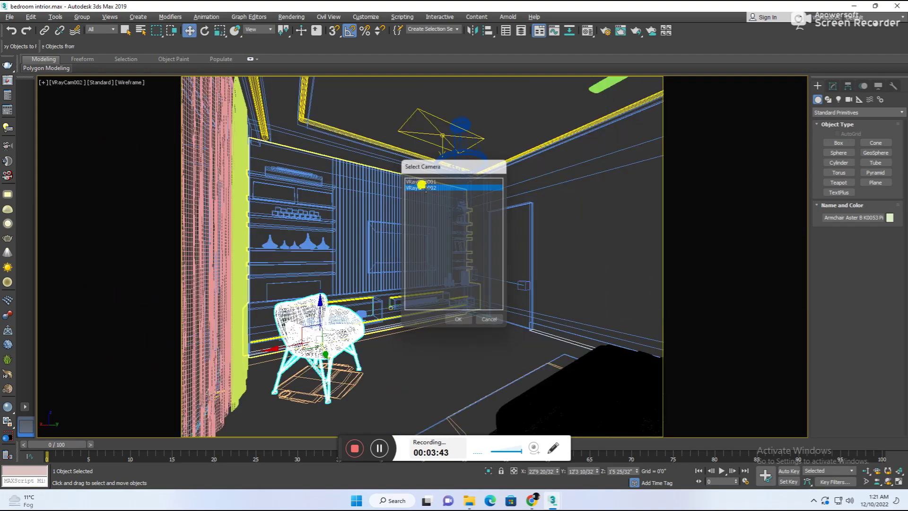
{"action": "key", "text": "shift+q"}
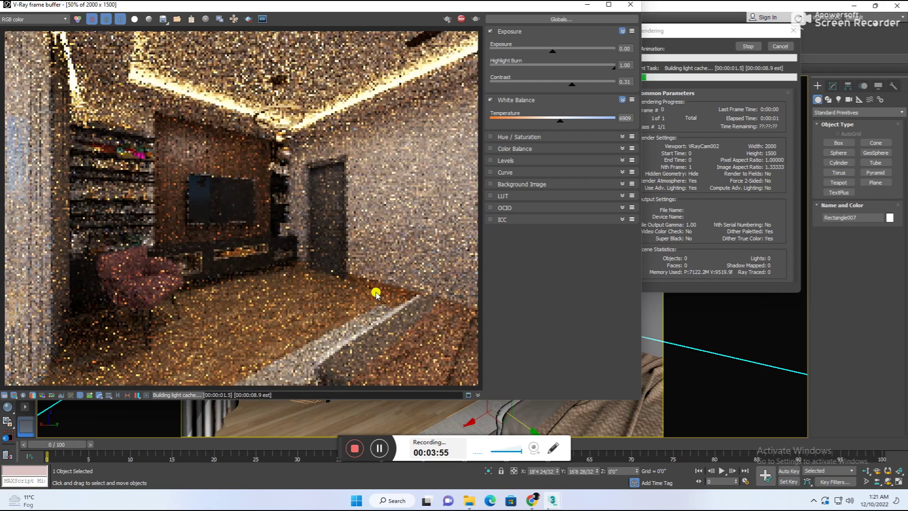
- Close the V-Ray render window, isolate the armchair with Alt+Q, and orbit around it
{"action": "key", "text": "Escape"}
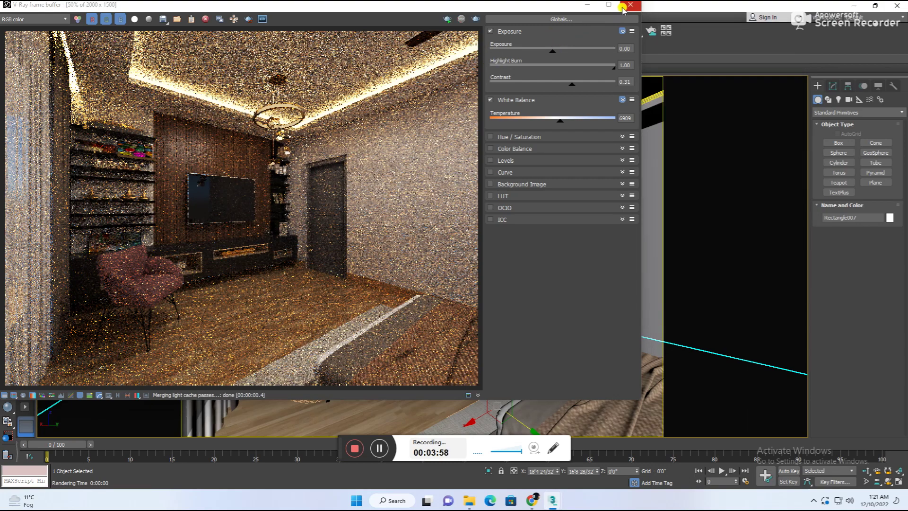
{"action": "left_click", "coordinate": [316, 344]}
{"action": "key", "text": "alt+q"}
{"action": "mouse_move", "coordinate": [316, 342]}
{"action": "middle_mouse_down", "text": "alt"}
{"action": "mouse_move", "coordinate": [531, 330]}
{"action": "mouse_move", "coordinate": [478, 324]}
{"action": "mouse_move", "coordinate": [499, 370]}
{"action": "middle_mouse_up", "text": "alt"}
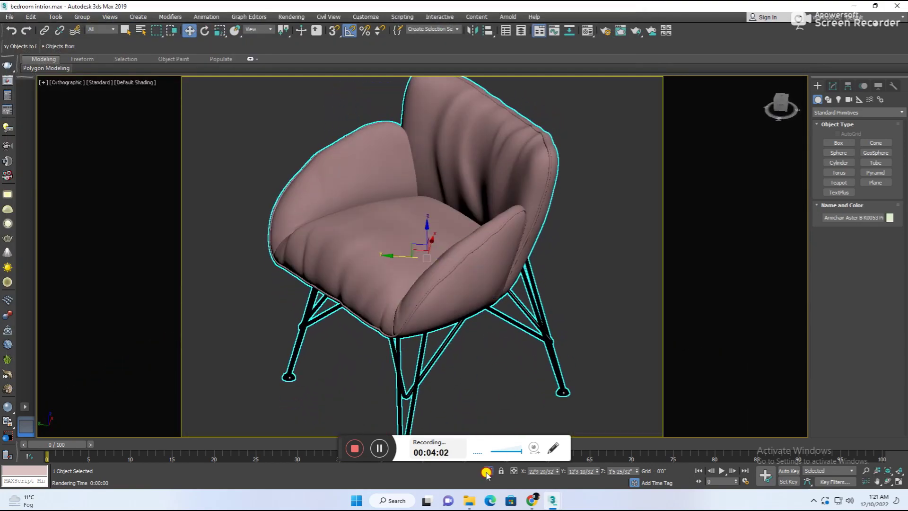
- Switch to VRayCam001, then zoom the top view to the wall outline Line001
{"action": "key", "text": "c"}
{"action": "double_click", "coordinate": [414, 180]}
{"action": "left_click", "coordinate": [401, 355]}
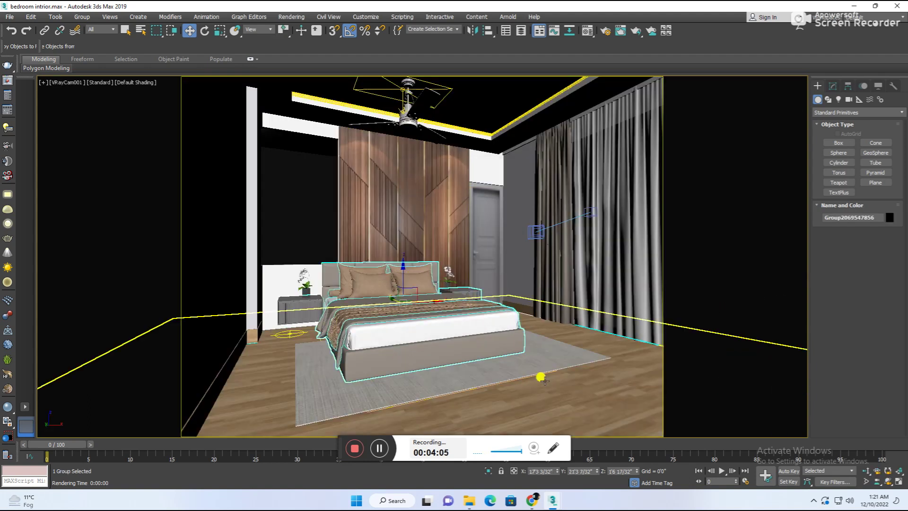
{"action": "left_click", "coordinate": [303, 200]}
{"action": "key", "text": "f"}
{"action": "key", "text": "z"}
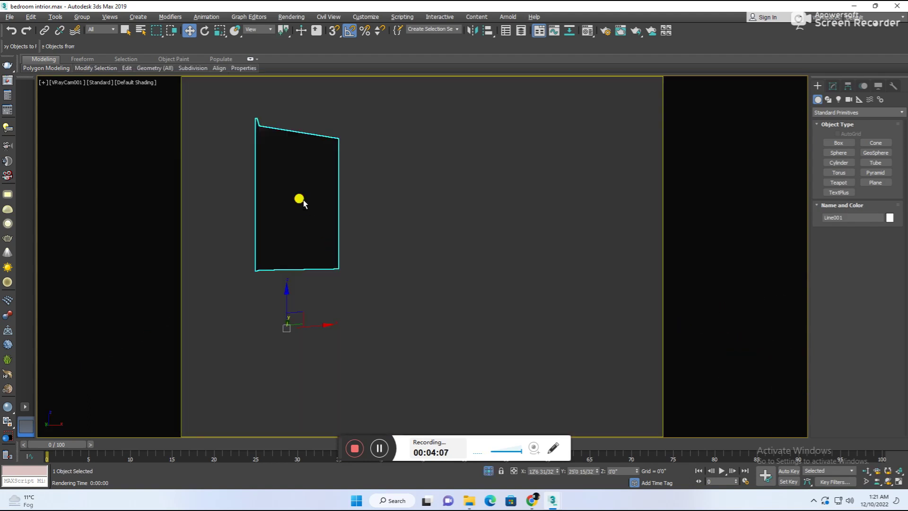
{"action": "key", "text": "t"}
{"action": "left_click", "coordinate": [443, 293]}
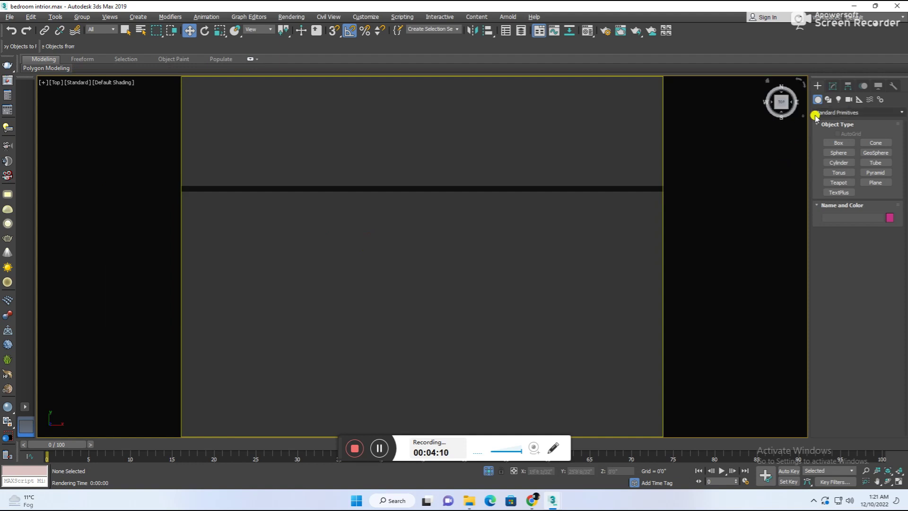
- With snaps on, draw a line from the wall's lower end to the corner
{"action": "left_click", "coordinate": [838, 142]}
{"action": "key", "text": "s"}
{"action": "middle_click_drag", "start_coordinate": [565, 228], "coordinate": [691, 223]}
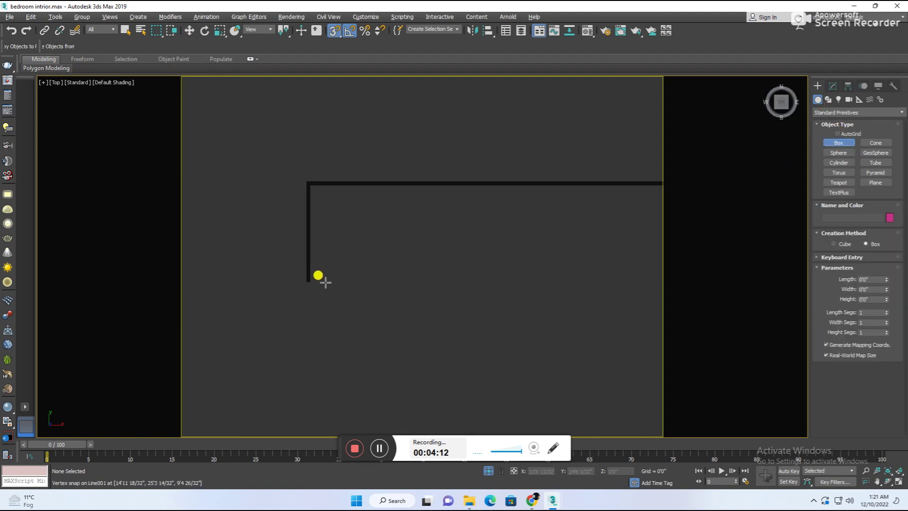
{"action": "scroll", "coordinate": [315, 222], "scroll_direction": "up", "scroll_amount": 2}
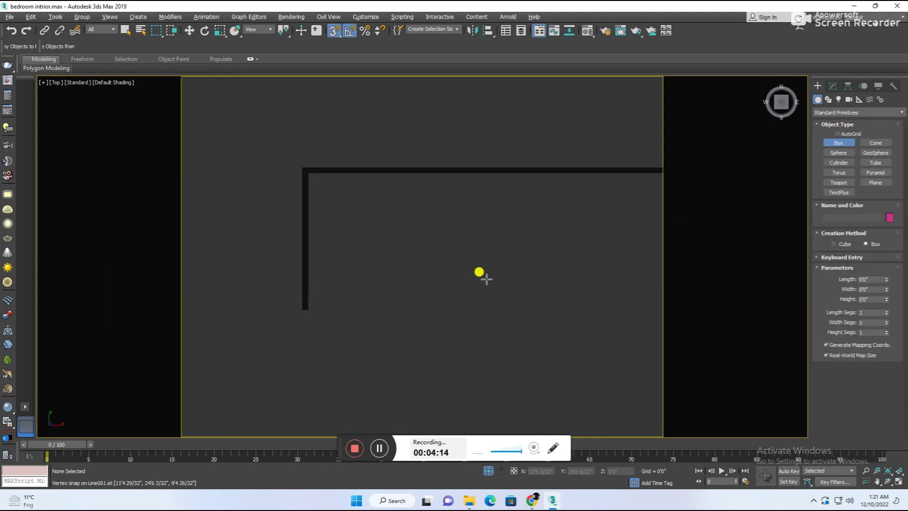
{"action": "left_click", "coordinate": [827, 99]}
{"action": "left_click", "coordinate": [838, 150]}
{"action": "key", "text": "s"}
{"action": "left_click", "coordinate": [308, 309]}
{"action": "left_click", "coordinate": [305, 171]}
{"action": "mouse_move", "coordinate": [580, 213]}
{"action": "middle_mouse_down"}
{"action": "mouse_move", "coordinate": [465, 268]}
{"action": "mouse_move", "coordinate": [521, 270]}
{"action": "middle_mouse_up"}
- Finish Line013 along the top wall and make it renderable with a rectangular profile
{"action": "left_click", "coordinate": [559, 268]}
{"action": "right_click", "coordinate": [561, 270]}
{"action": "key", "text": "s"}
{"action": "key", "text": "w"}
{"action": "left_click", "coordinate": [832, 86]}
{"action": "left_click", "coordinate": [834, 212]}
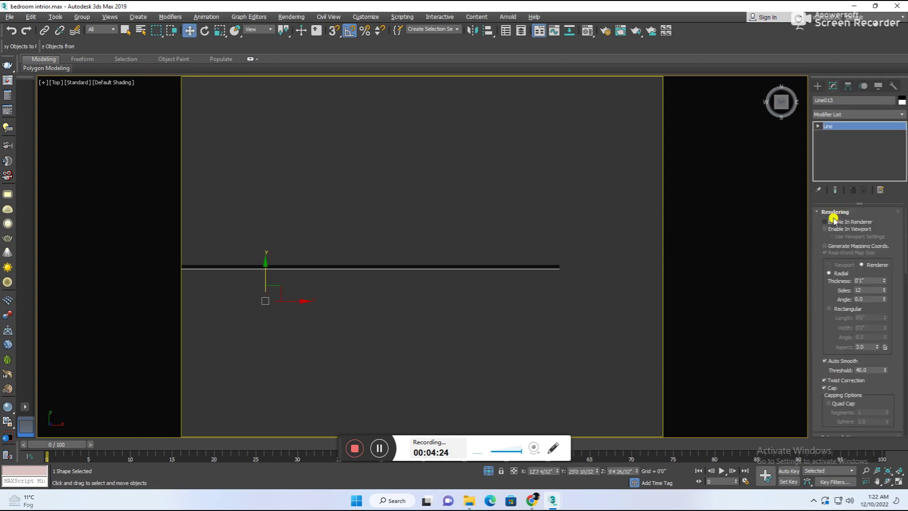
{"action": "left_click", "coordinate": [831, 229]}
{"action": "left_click", "coordinate": [830, 308]}
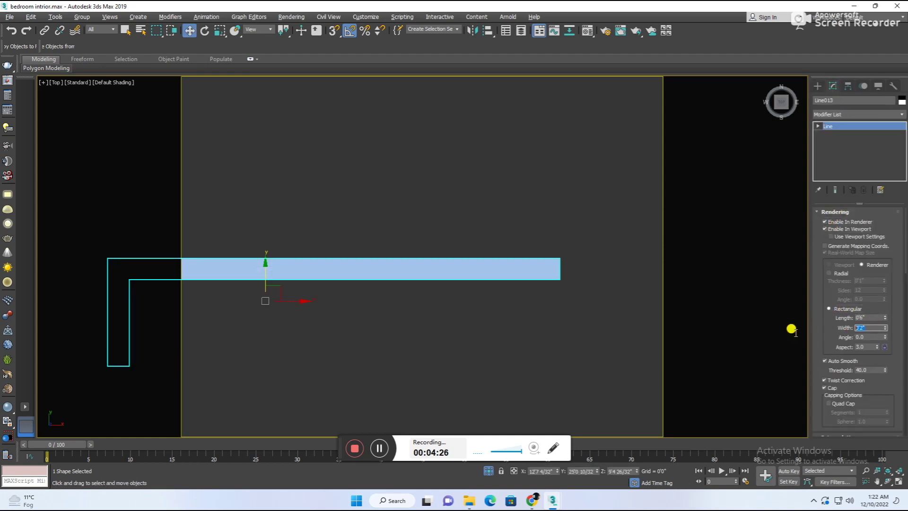
{"action": "left_click", "coordinate": [870, 328]}
{"action": "type", "text": "5"}
- Set the rectangular profile to 0'1" wide by 0'0 16/32" long, viewed from the front
{"action": "key", "text": "Return"}
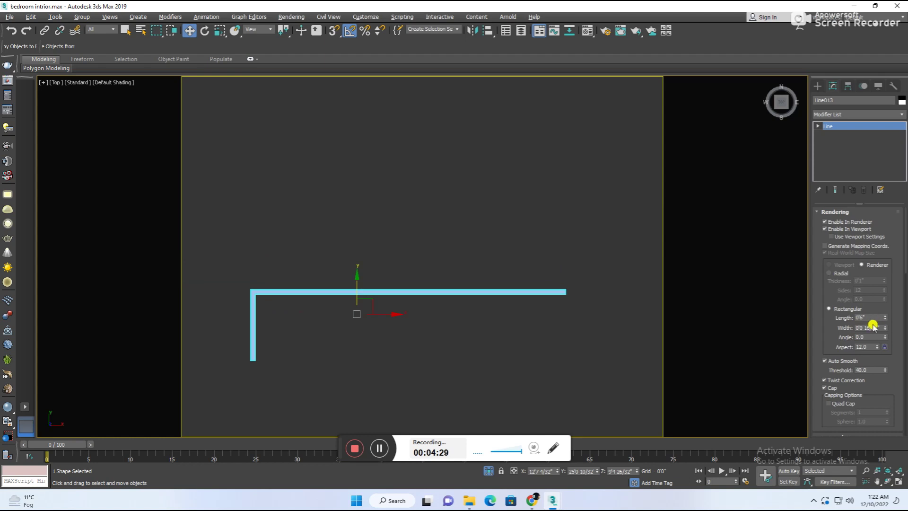
{"action": "key", "text": "Return"}
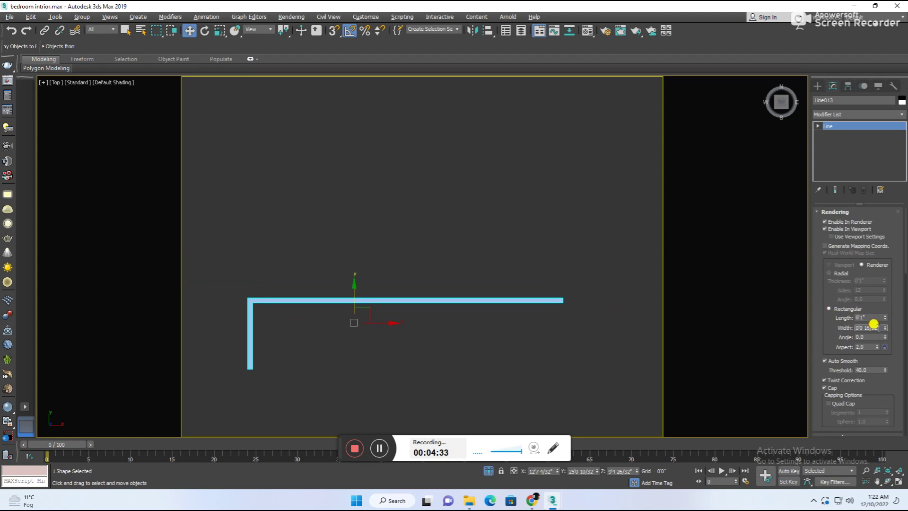
{"action": "type", "text": "2"}
{"action": "key", "text": "Return"}
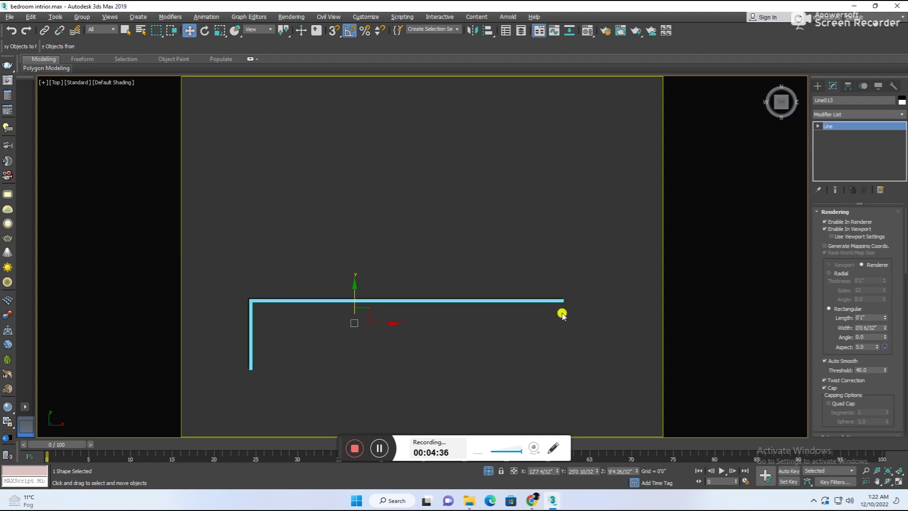
{"action": "key", "text": "f"}
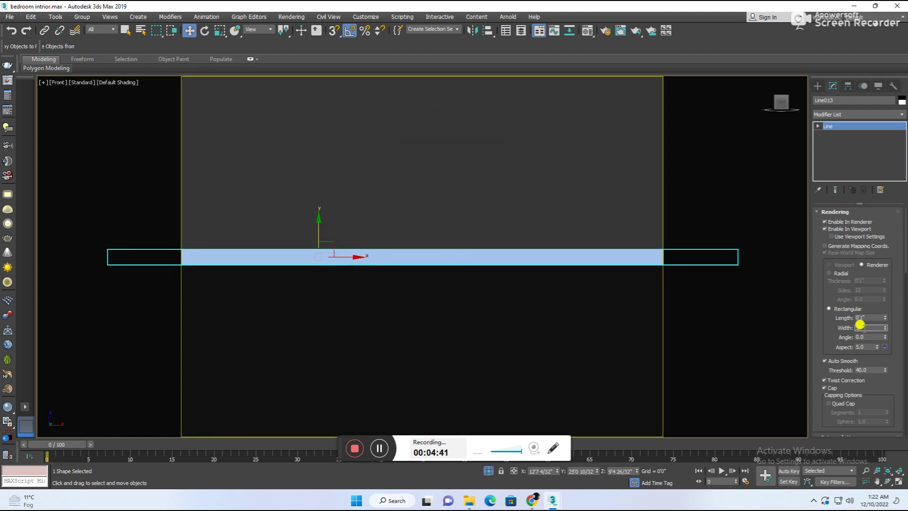
{"action": "key", "text": "Return"}
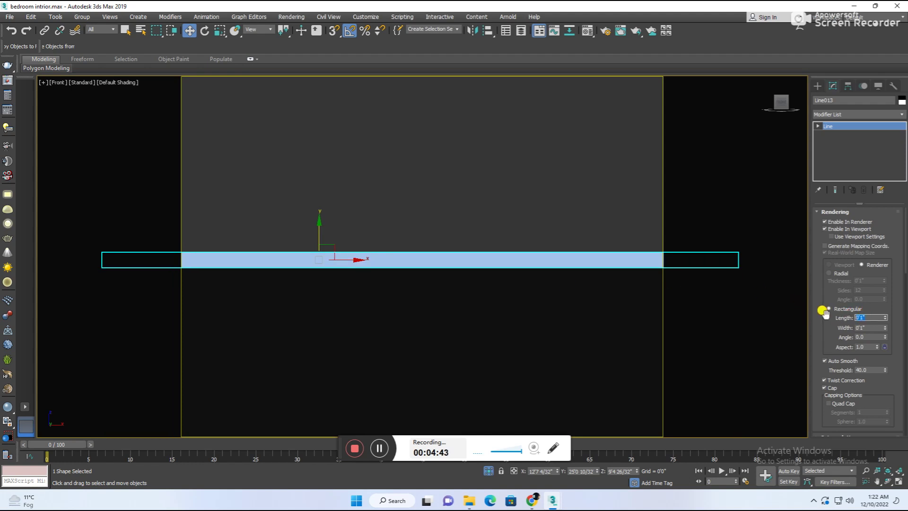
{"action": "key", "text": "Return"}
- Pan and zoom the front view to frame the slat line
{"action": "scroll", "coordinate": [572, 216], "scroll_direction": "down", "scroll_amount": 3}
{"action": "mouse_move", "coordinate": [494, 178]}
{"action": "middle_mouse_down"}
{"action": "mouse_move", "coordinate": [502, 363]}
{"action": "mouse_move", "coordinate": [515, 169]}
{"action": "mouse_move", "coordinate": [517, 258]}
{"action": "middle_mouse_up"}
{"action": "scroll", "coordinate": [516, 169], "scroll_direction": "down", "scroll_amount": 3}
{"action": "scroll", "coordinate": [514, 279], "scroll_direction": "up", "scroll_amount": 2}
{"action": "scroll", "coordinate": [497, 274], "scroll_direction": "up", "scroll_amount": 3}
{"action": "key", "text": "r"}
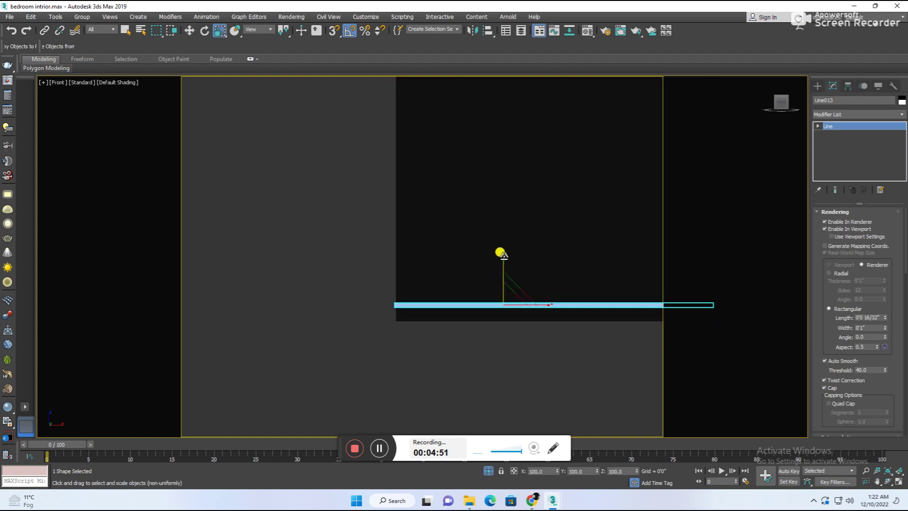
{"action": "key", "text": "w"}
{"action": "scroll", "coordinate": [501, 286], "scroll_direction": "up", "scroll_amount": 1}
{"action": "scroll", "coordinate": [501, 288], "scroll_direction": "up", "scroll_amount": 1}
{"action": "scroll", "coordinate": [503, 295], "scroll_direction": "up", "scroll_amount": 1}
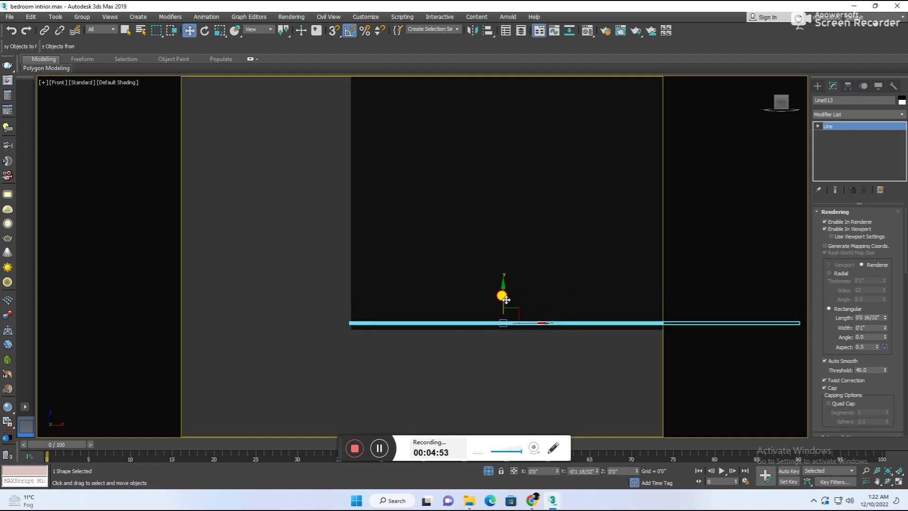
- Assign the black 06 - DefaultY material to the line and drag a clone slightly upward
{"action": "key", "text": "m"}
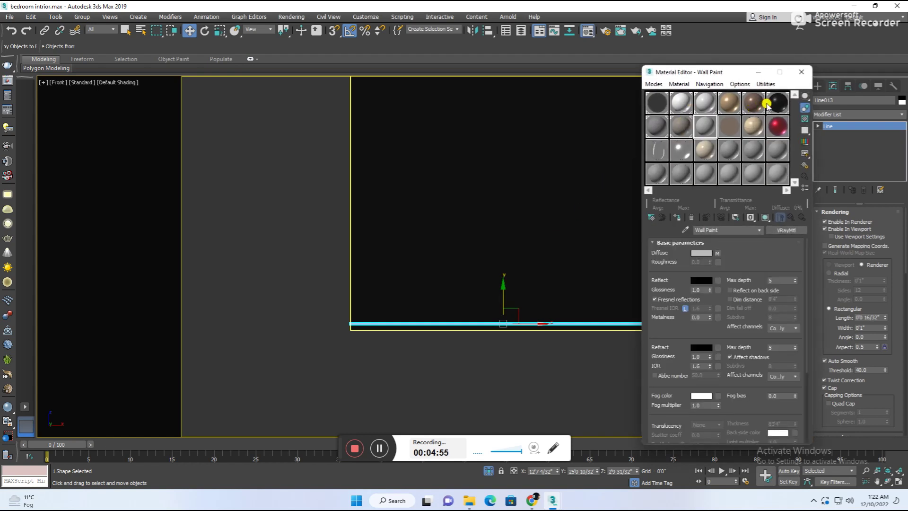
{"action": "left_click", "coordinate": [777, 105]}
{"action": "left_click", "coordinate": [677, 217]}
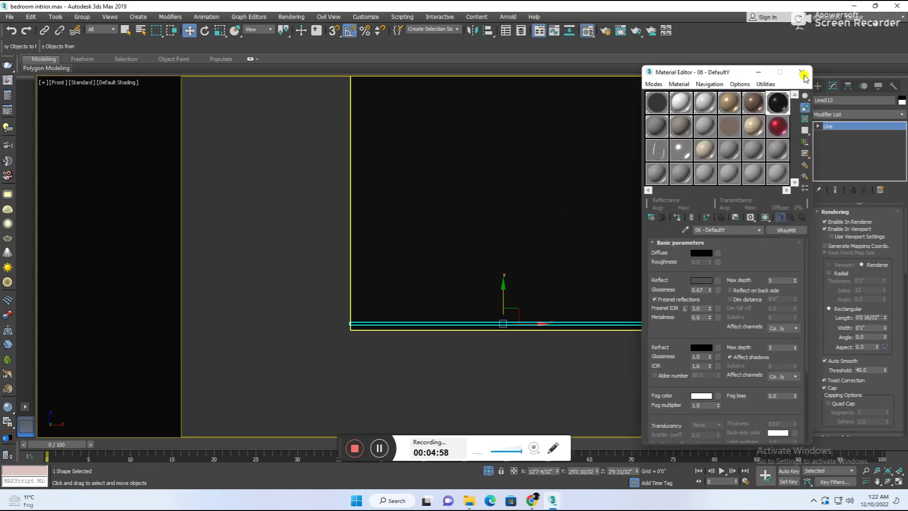
{"action": "left_click", "coordinate": [801, 72]}
{"action": "left_click_drag", "start_coordinate": [503, 290], "coordinate": [504, 285]}
{"action": "left_click", "coordinate": [466, 253]}
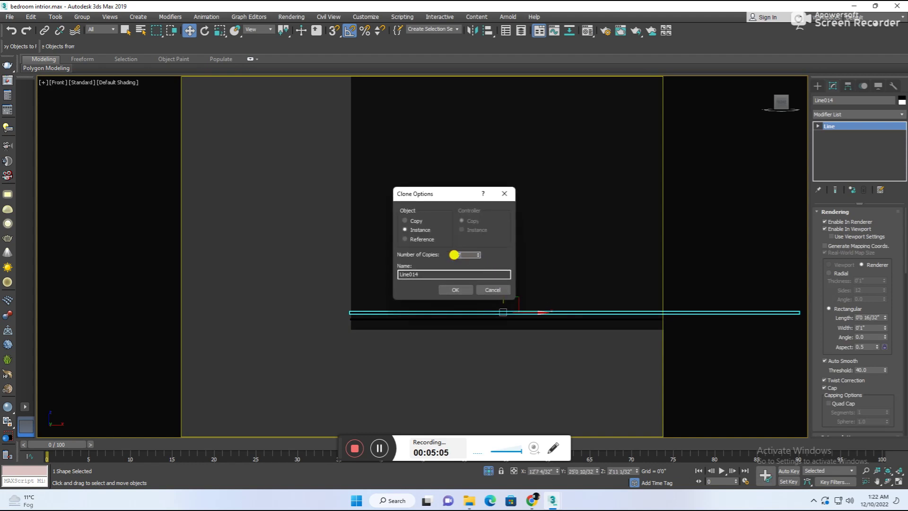
- Create the instanced slat copies, then clone a block of 52 slats further up
{"action": "left_click", "coordinate": [458, 287]}
{"action": "scroll", "coordinate": [446, 290], "scroll_direction": "down", "scroll_amount": 5}
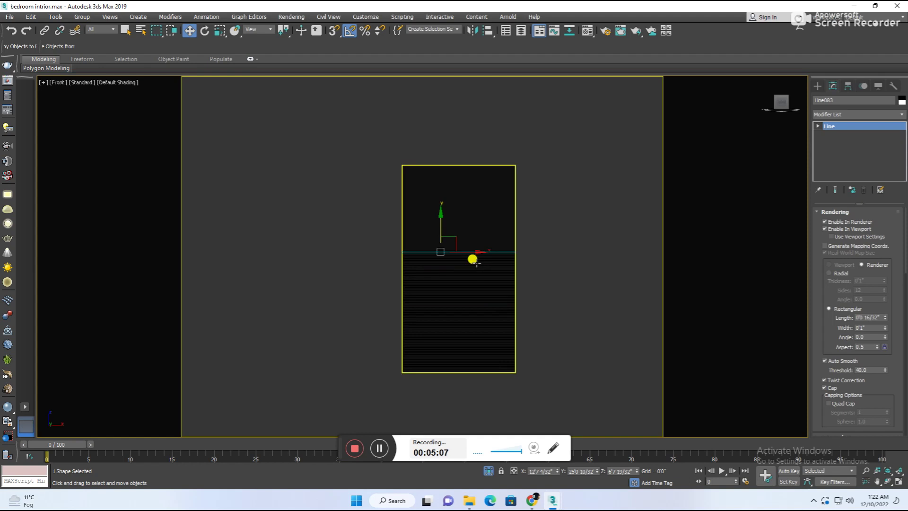
{"action": "key", "text": "F3"}
{"action": "left_click_drag", "start_coordinate": [492, 211], "coordinate": [482, 251]}
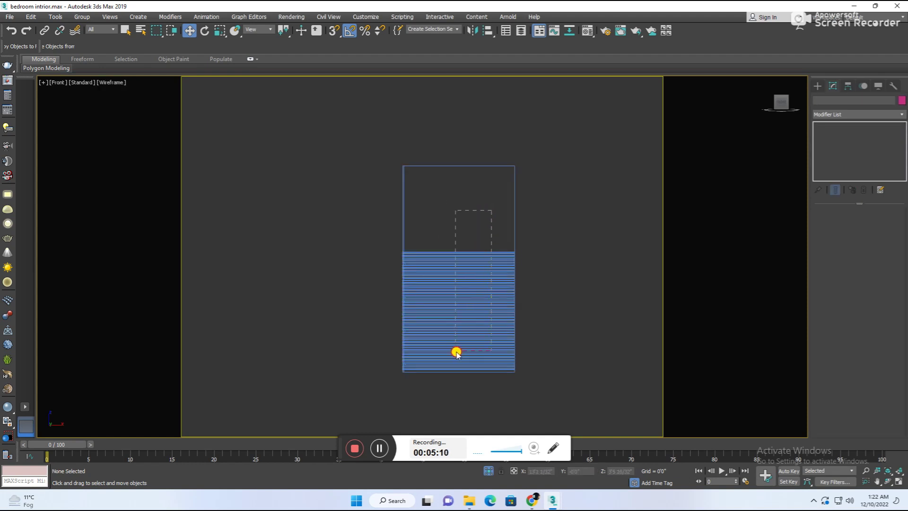
{"action": "left_click_drag", "start_coordinate": [456, 352], "coordinate": [455, 338]}
{"action": "left_click_drag", "start_coordinate": [460, 281], "coordinate": [483, 192], "text": "shift"}
{"action": "left_click", "coordinate": [454, 291]}
- Zoom around the stacked slat panel, clear the selection, and return to shaded display
{"action": "scroll", "coordinate": [449, 249], "scroll_direction": "up", "scroll_amount": 4}
{"action": "scroll", "coordinate": [450, 248], "scroll_direction": "up", "scroll_amount": 3}
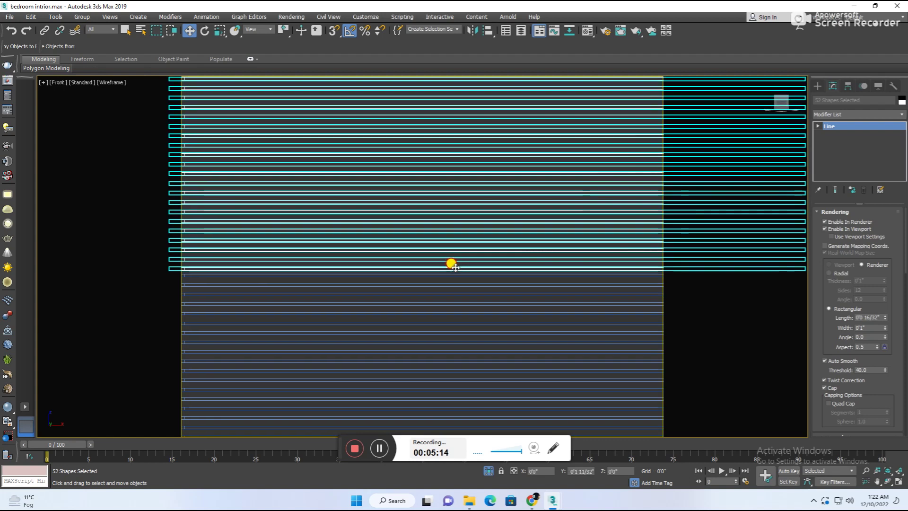
{"action": "scroll", "coordinate": [449, 263], "scroll_direction": "down", "scroll_amount": 5}
{"action": "left_click", "coordinate": [584, 176]}
{"action": "scroll", "coordinate": [583, 176], "scroll_direction": "up", "scroll_amount": 2}
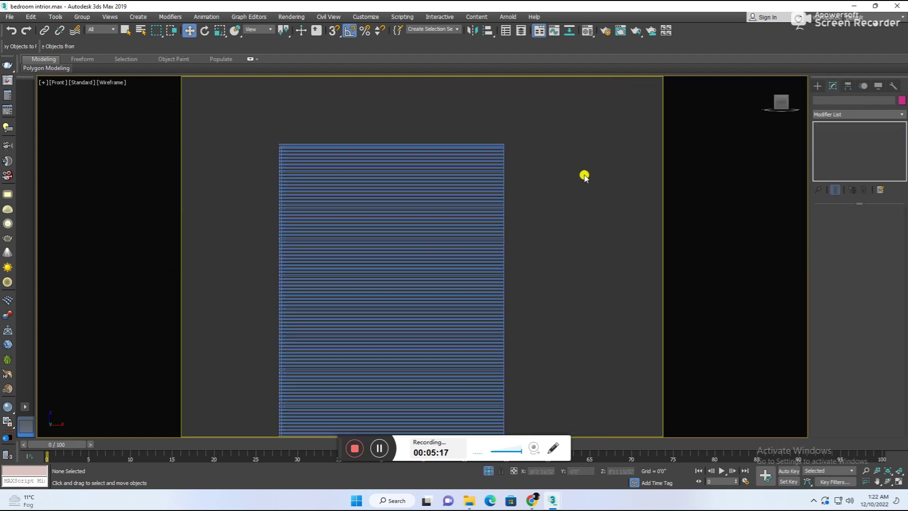
{"action": "scroll", "coordinate": [564, 136], "scroll_direction": "up", "scroll_amount": 2}
{"action": "key", "text": "F3"}
{"action": "key", "text": "F3"}
- Select and inspect the topmost slat lines, then clear the selection
{"action": "left_click_drag", "start_coordinate": [597, 172], "coordinate": [564, 204]}
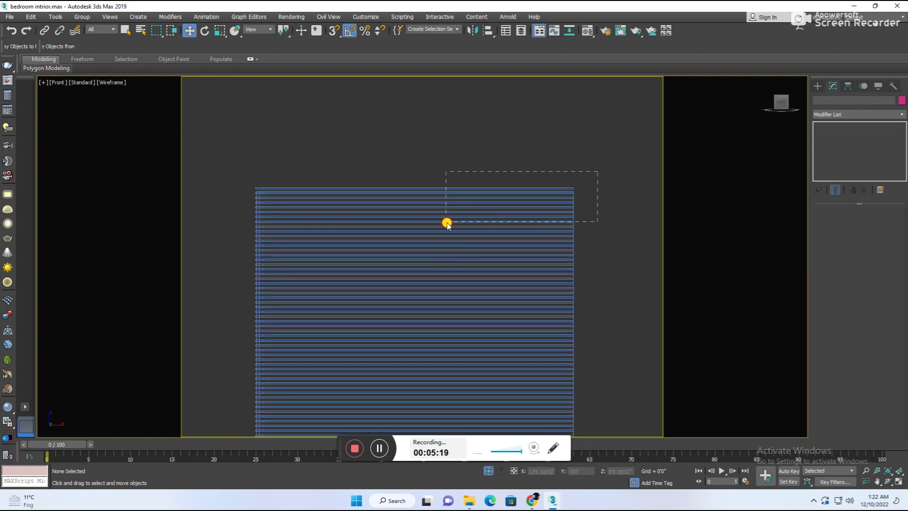
{"action": "left_click_drag", "start_coordinate": [446, 223], "coordinate": [446, 219]}
{"action": "left_click_drag", "start_coordinate": [585, 158], "coordinate": [565, 194]}
{"action": "scroll", "coordinate": [576, 183], "scroll_direction": "up", "scroll_amount": 2}
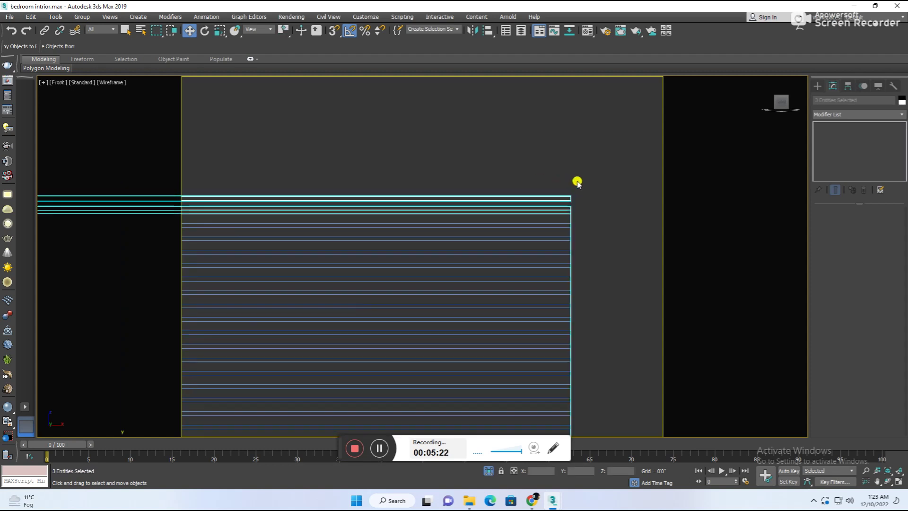
{"action": "left_click", "coordinate": [560, 194]}
{"action": "scroll", "coordinate": [582, 190], "scroll_direction": "down", "scroll_amount": 1}
{"action": "left_click", "coordinate": [583, 191]}
{"action": "scroll", "coordinate": [582, 192], "scroll_direction": "down", "scroll_amount": 3}
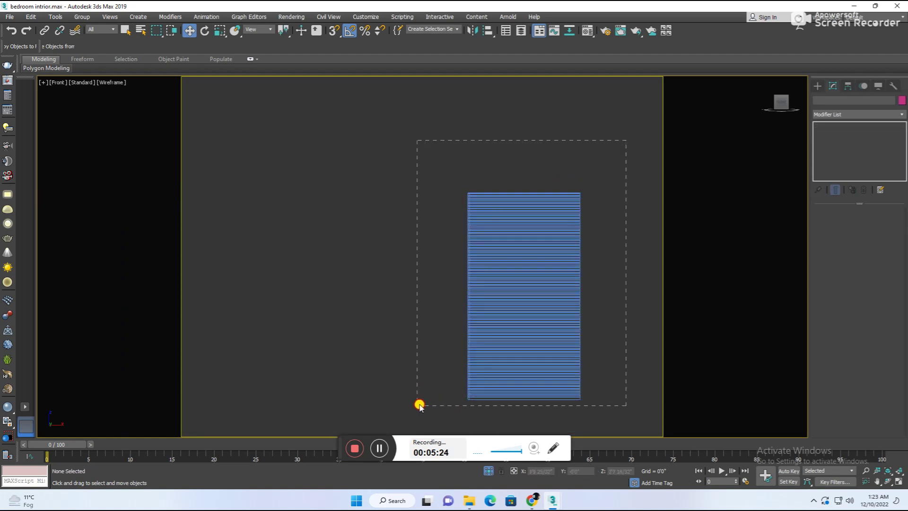
- Group all the slat lines of the panel into a single group
{"action": "left_click_drag", "start_coordinate": [426, 398], "coordinate": [460, 392]}
{"action": "left_click", "coordinate": [85, 18]}
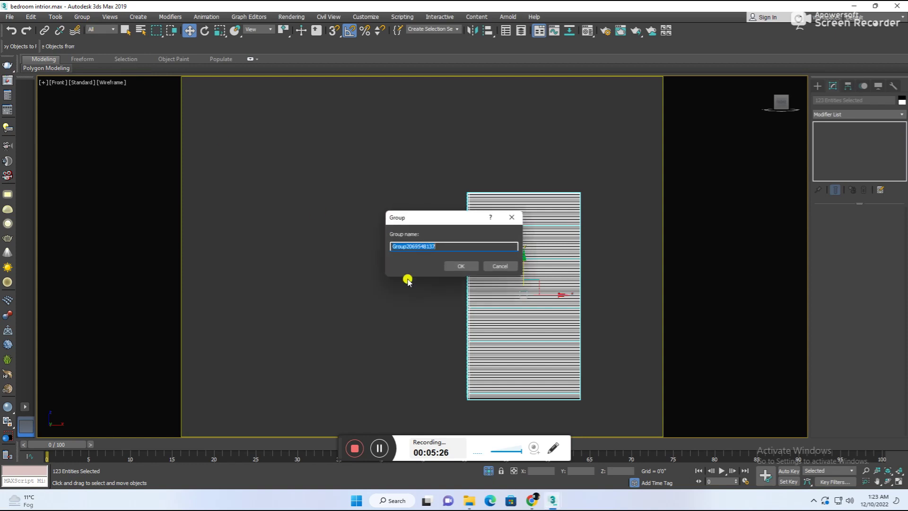
{"action": "left_click", "coordinate": [461, 264]}
- Look through VRayCam001 and start a V-Ray render
{"action": "key", "text": "c"}
{"action": "left_click", "coordinate": [426, 183]}
{"action": "left_click", "coordinate": [458, 318]}
{"action": "key", "text": "shift+q"}
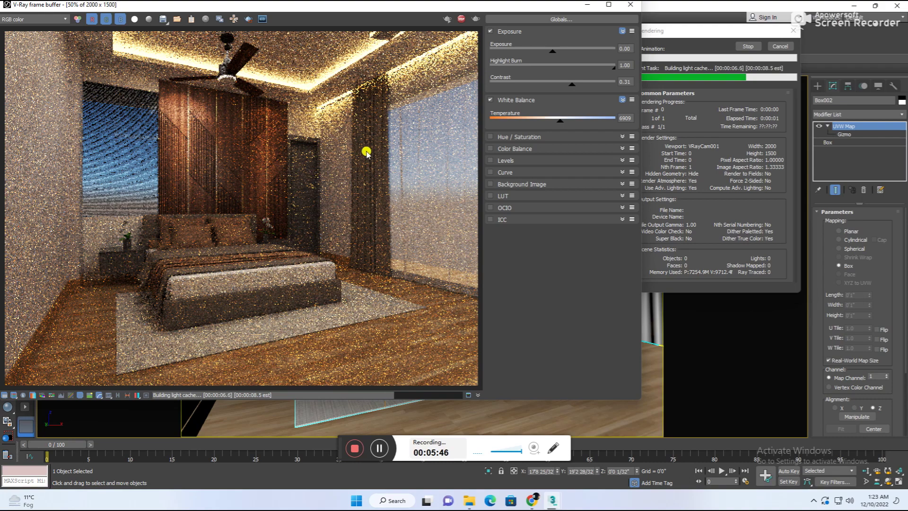
- Stop the render, close the frame buffer, and make the Metal material slot active
{"action": "key", "text": "Escape"}
{"action": "left_click", "coordinate": [631, 5]}
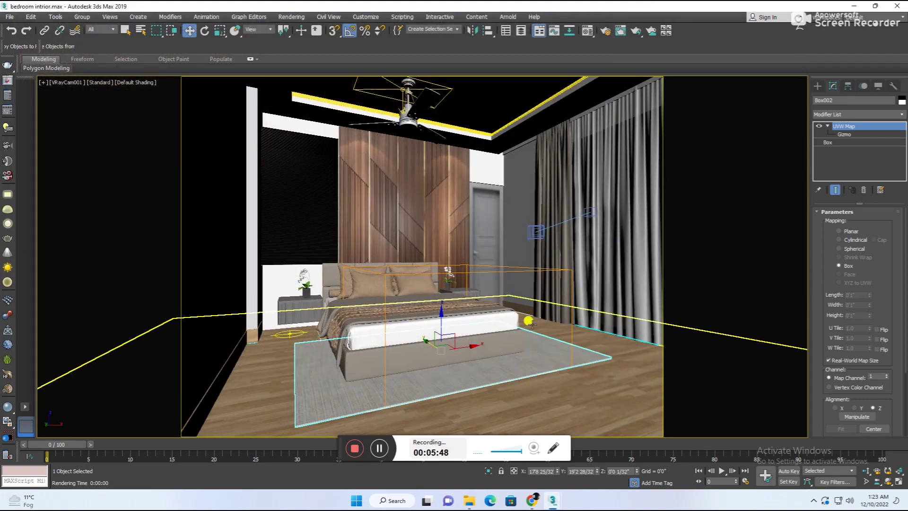
{"action": "key", "text": "m"}
{"action": "left_click", "coordinate": [728, 126]}
- Select the bed group and view the scene through VRayCam002
{"action": "left_click", "coordinate": [327, 303]}
{"action": "key", "text": "c"}
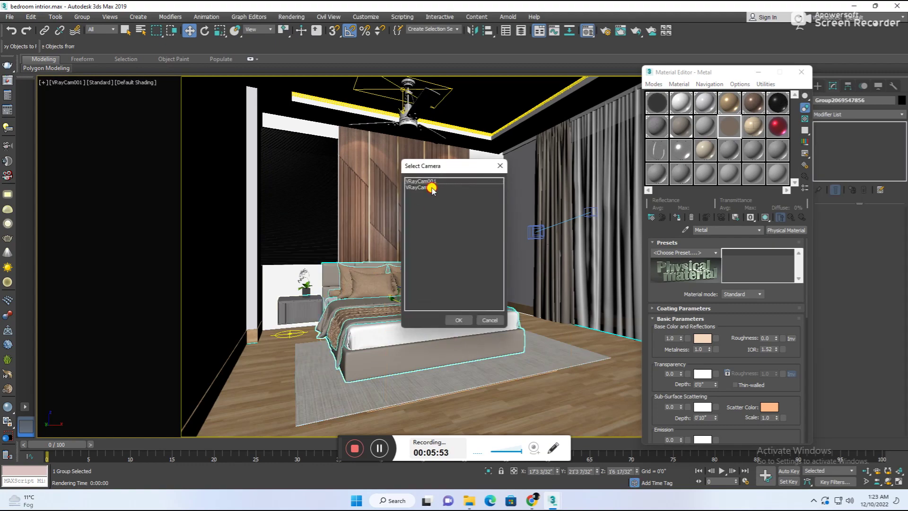
{"action": "double_click", "coordinate": [428, 188]}
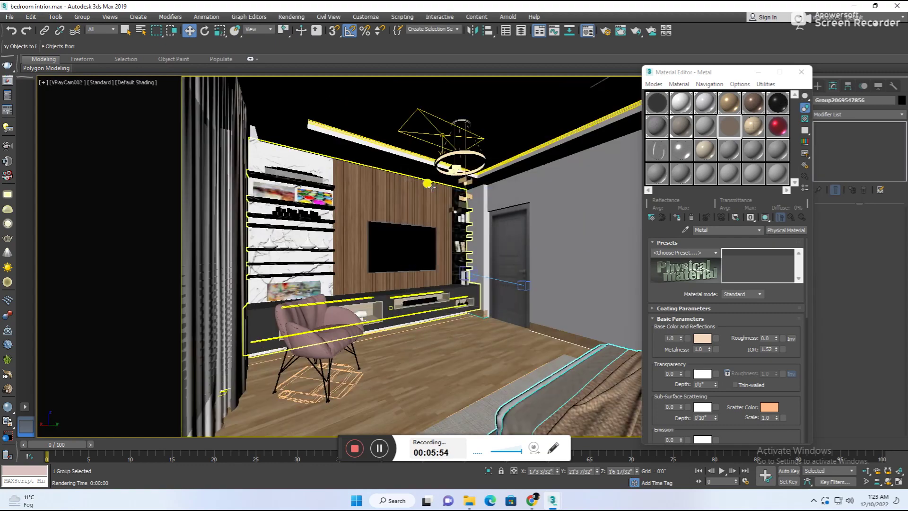
- Sample the TV wall's tv_wall_1_01 material, preview it, then return to the Metal slot
{"action": "left_click", "coordinate": [687, 231]}
{"action": "left_click", "coordinate": [354, 189]}
{"action": "double_click", "coordinate": [726, 142]}
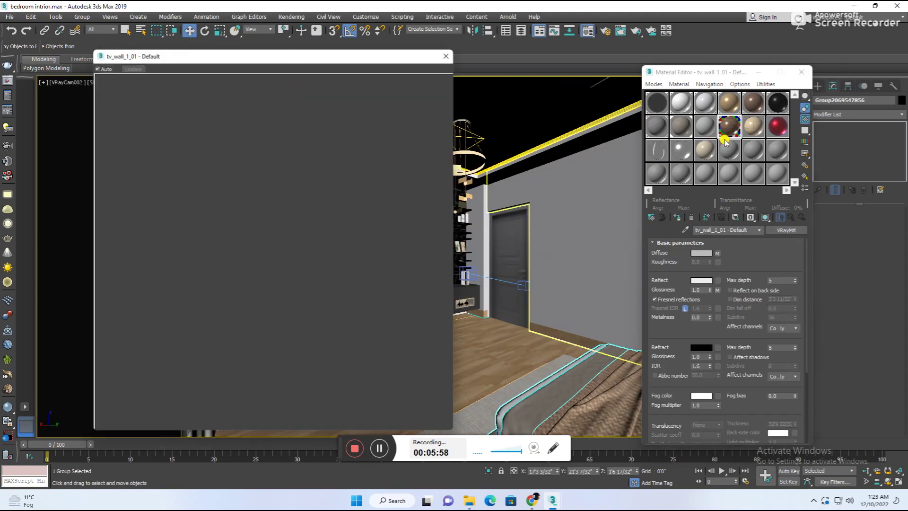
{"action": "left_click", "coordinate": [448, 54]}
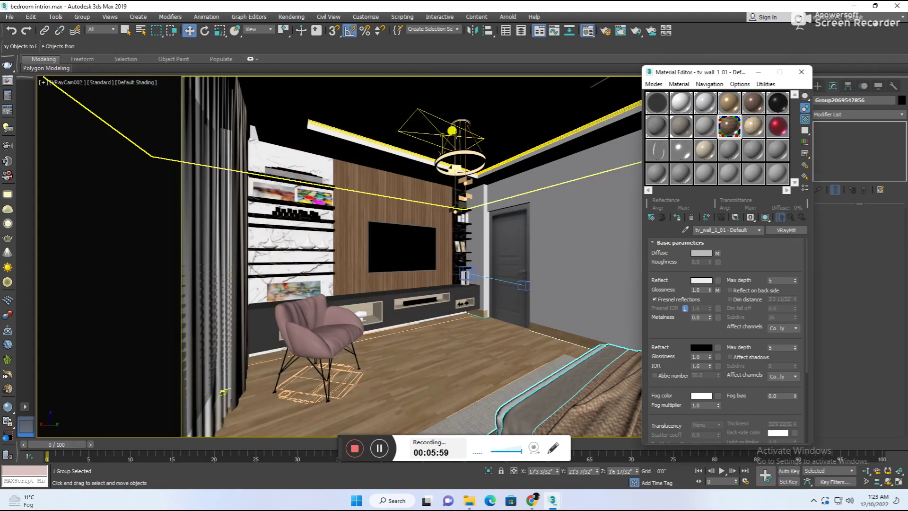
{"action": "left_click", "coordinate": [525, 353]}
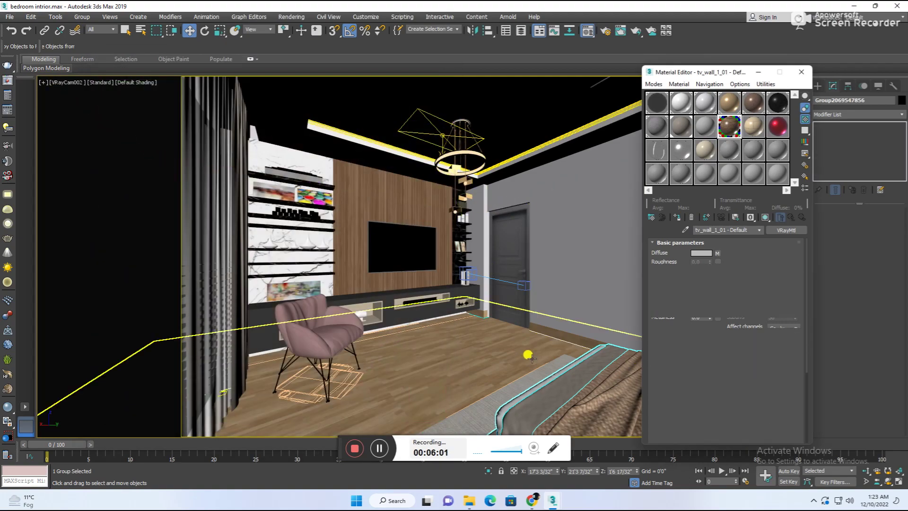
{"action": "left_click", "coordinate": [712, 130]}
{"action": "left_click", "coordinate": [734, 126]}
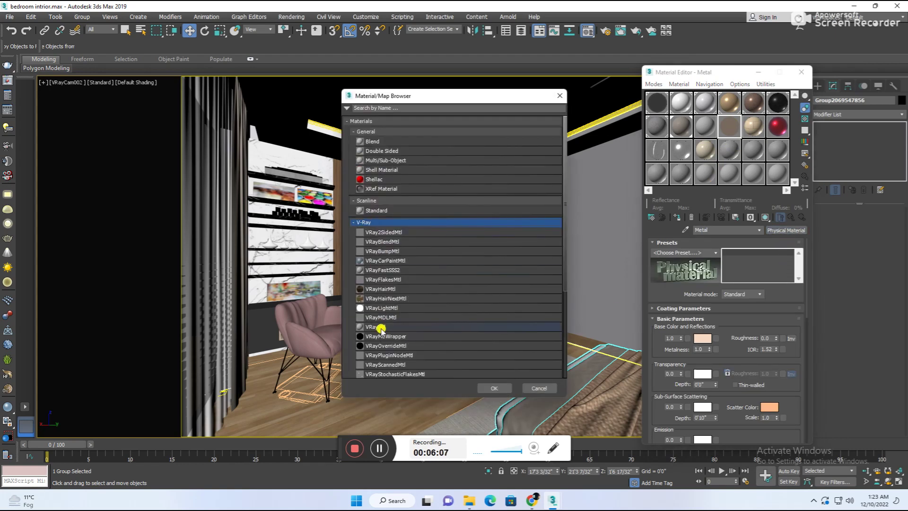
- Convert Metal to VRayMtl with a Tiles diffuse map using a Bitmap tile texture
{"action": "double_click", "coordinate": [511, 326]}
{"action": "scroll", "coordinate": [426, 331], "scroll_direction": "down", "scroll_amount": 5}
{"action": "scroll", "coordinate": [388, 356], "scroll_direction": "down", "scroll_amount": 5}
{"action": "scroll", "coordinate": [389, 356], "scroll_direction": "down", "scroll_amount": 3}
{"action": "double_click", "coordinate": [378, 350]}
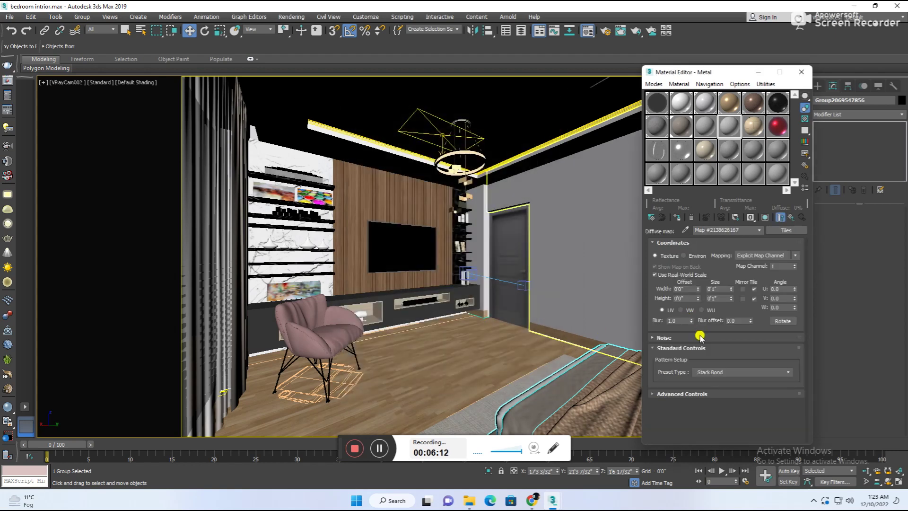
{"action": "left_click", "coordinate": [679, 393]}
{"action": "left_click", "coordinate": [737, 249]}
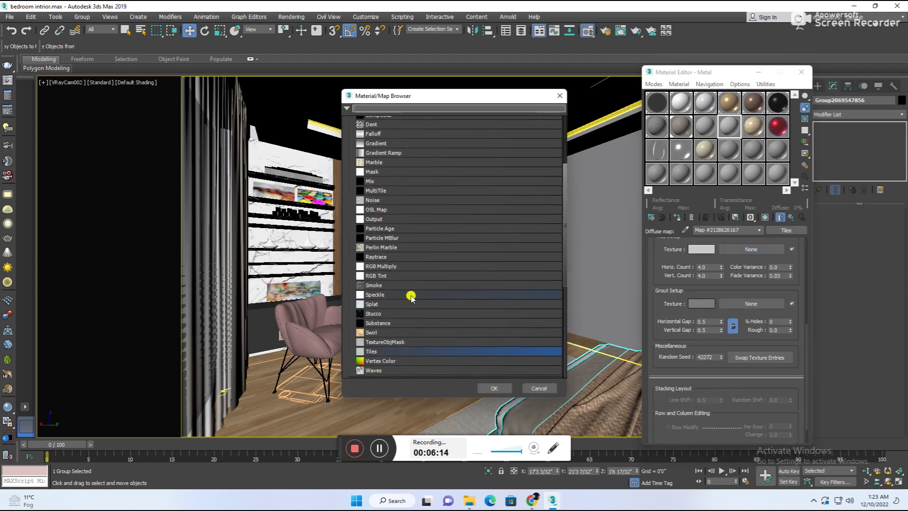
{"action": "scroll", "coordinate": [374, 283], "scroll_direction": "up", "scroll_amount": 5}
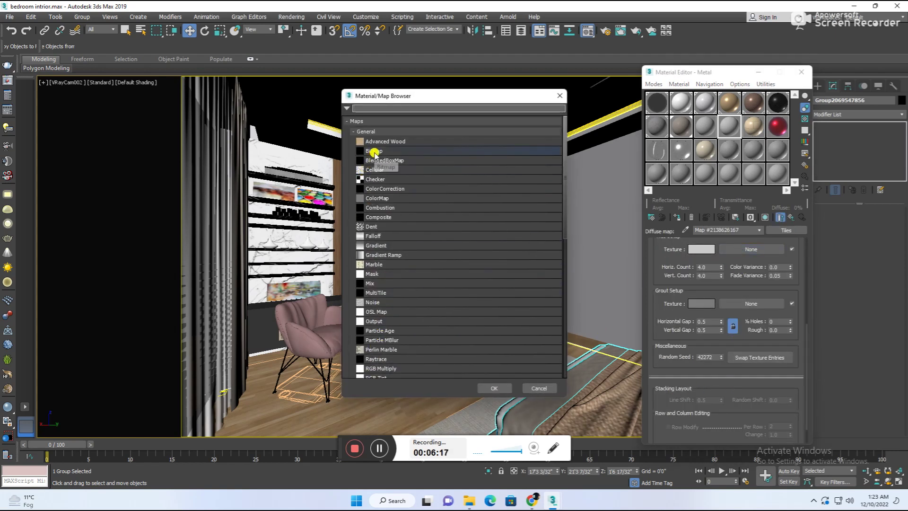
{"action": "double_click", "coordinate": [373, 152]}
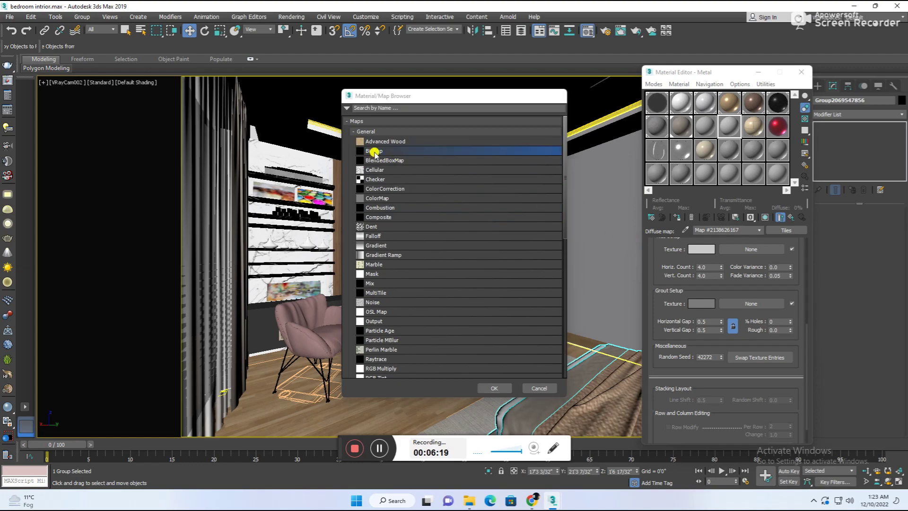
- Cancel the pending map choice, return to Metal's basic parameters, and select the TV wall group
{"action": "key", "text": "Escape"}
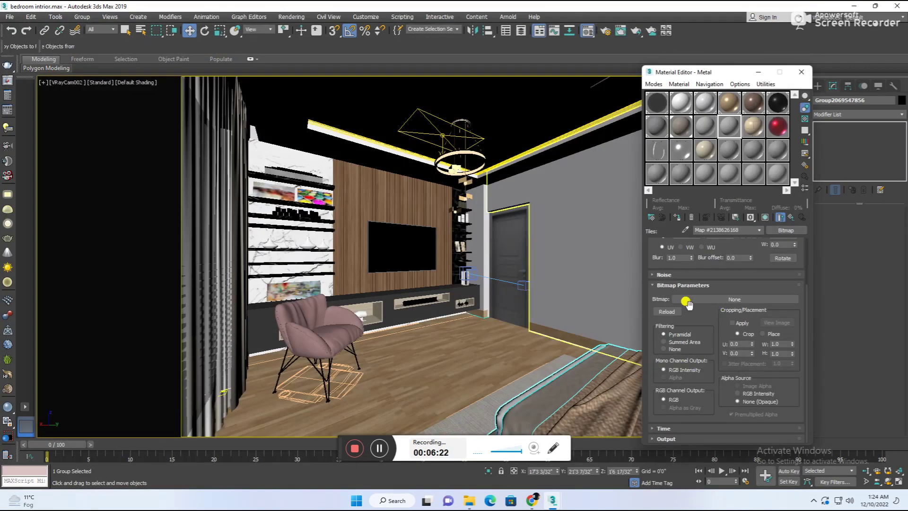
{"action": "scroll", "coordinate": [741, 278], "scroll_direction": "up", "scroll_amount": 3}
{"action": "left_click", "coordinate": [787, 230]}
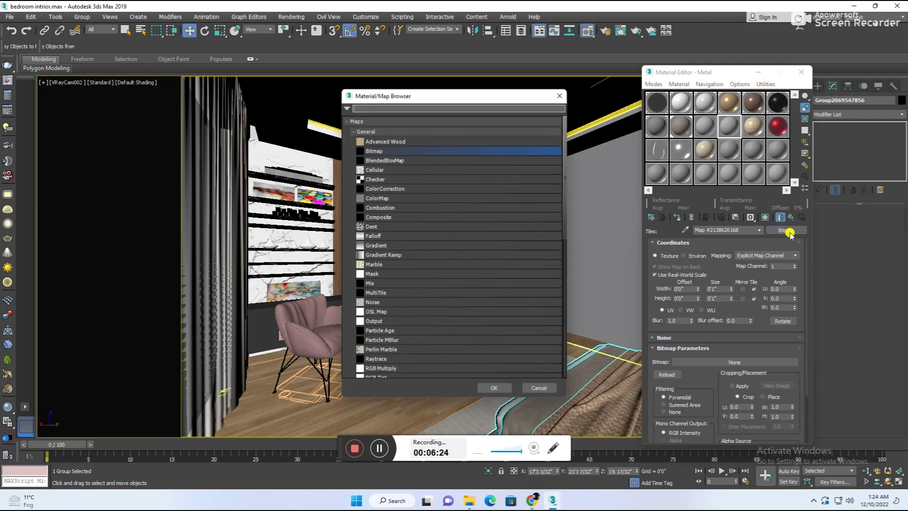
{"action": "key", "text": "Escape"}
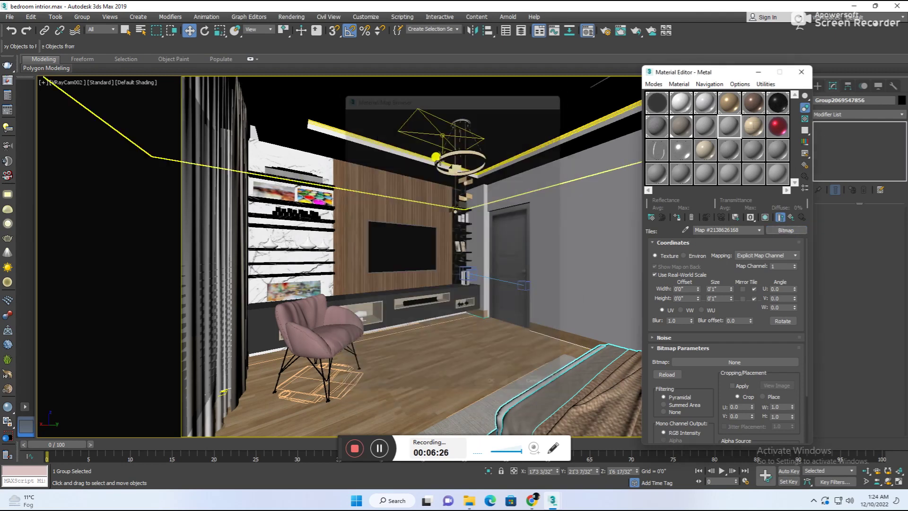
{"action": "key", "text": "Up"}
{"action": "left_click", "coordinate": [407, 258]}
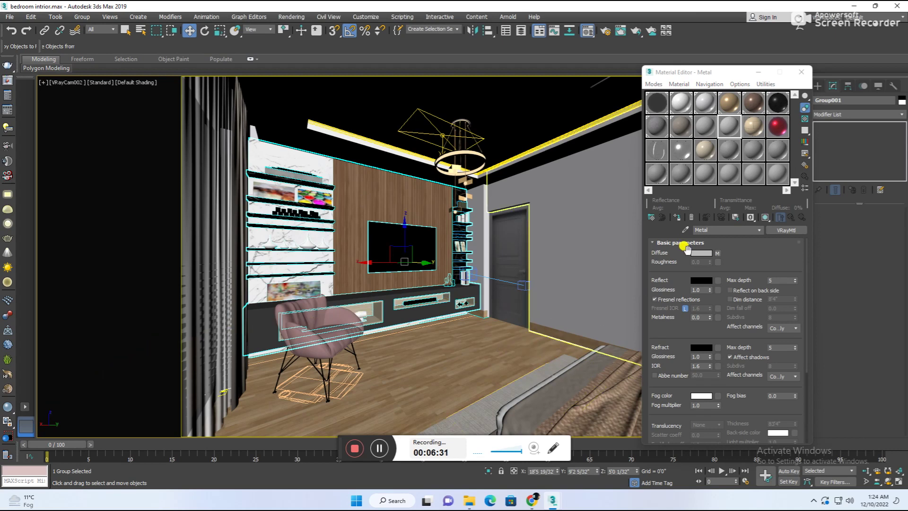
- Convert the spare 11 - Default material from Physical Material to a VRayMtl
{"action": "left_click", "coordinate": [684, 230]}
{"action": "left_click", "coordinate": [359, 220]}
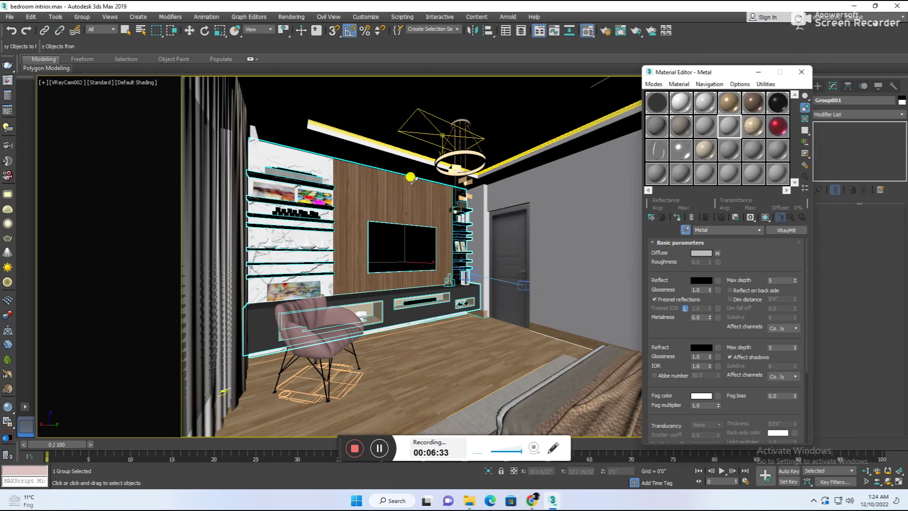
{"action": "left_click", "coordinate": [754, 126]}
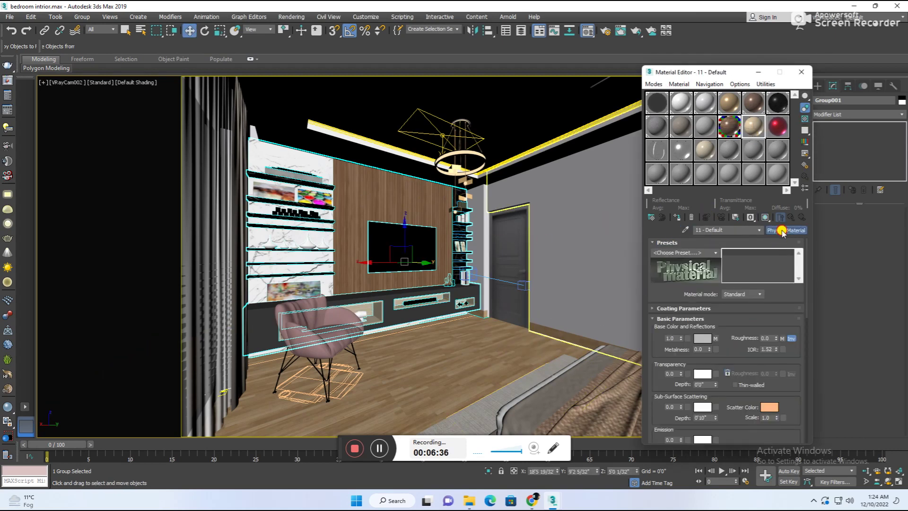
{"action": "left_click", "coordinate": [782, 231]}
{"action": "double_click", "coordinate": [371, 334]}
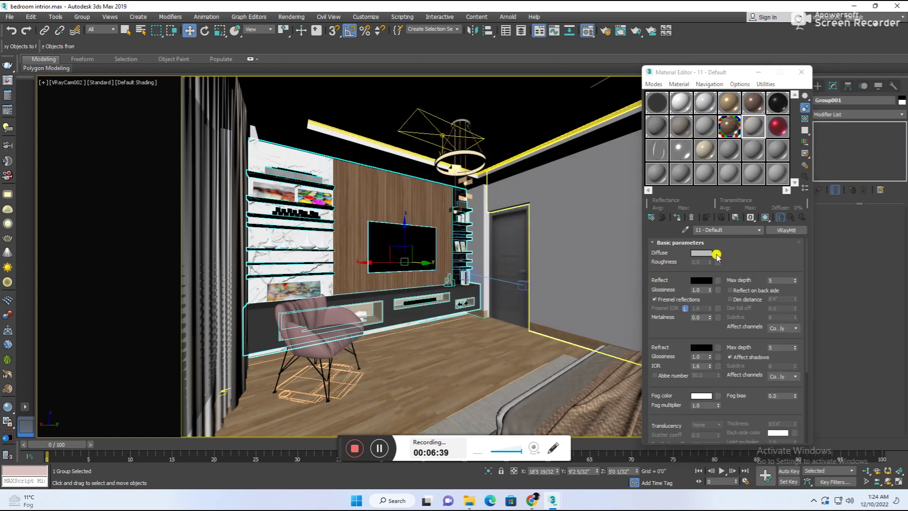
- Add a Tiles map to the VRayMtl's Diffuse colour
{"action": "left_click", "coordinate": [717, 255]}
{"action": "scroll", "coordinate": [371, 347], "scroll_direction": "down", "scroll_amount": 3}
{"action": "scroll", "coordinate": [371, 354], "scroll_direction": "down", "scroll_amount": 3}
{"action": "double_click", "coordinate": [379, 362]}
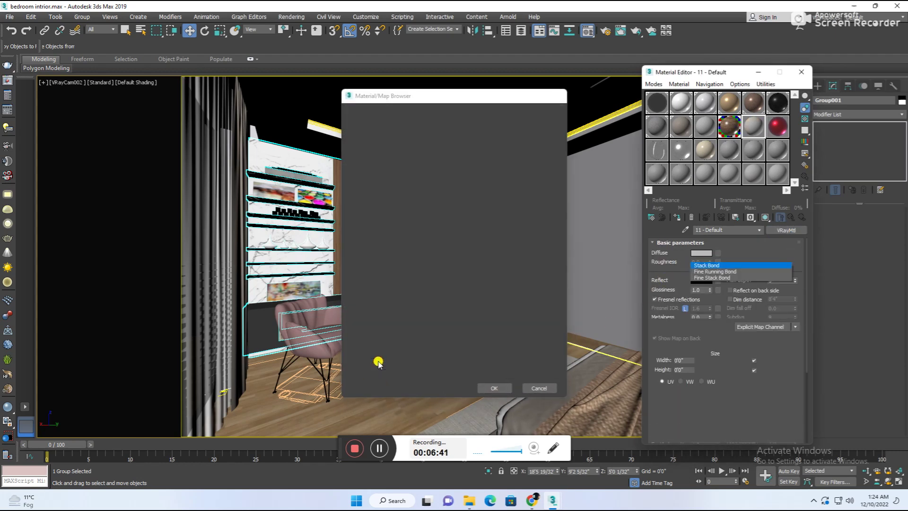
{"action": "left_click", "coordinate": [729, 127]}
{"action": "right_click", "coordinate": [777, 232]}
{"action": "left_click", "coordinate": [753, 126]}
- Open the Tiles map's Advanced Controls and check the tile texture toggle
{"action": "left_click", "coordinate": [717, 253]}
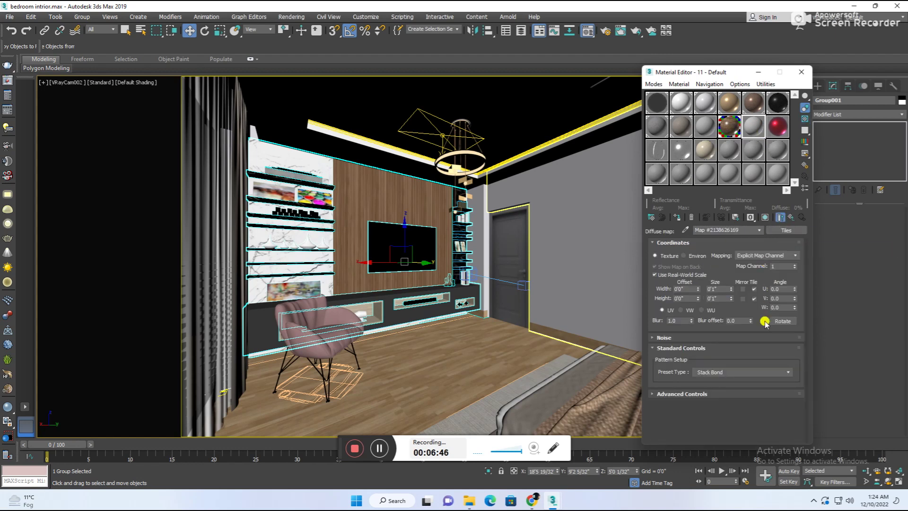
{"action": "left_click", "coordinate": [694, 399]}
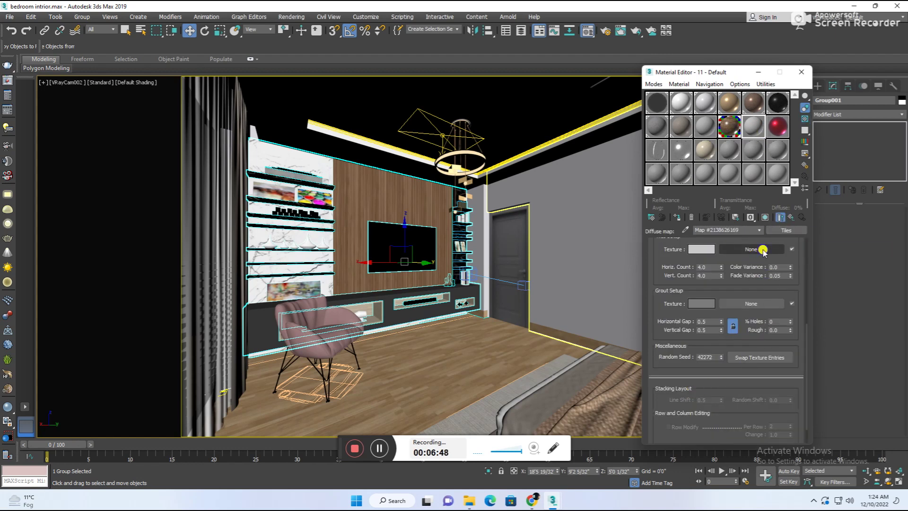
{"action": "left_click", "coordinate": [791, 249]}
{"action": "left_click", "coordinate": [792, 249]}
- Drag the tiled 11 - Default material onto the bedroom floor and start a test render
{"action": "left_click_drag", "start_coordinate": [739, 251], "coordinate": [731, 253]}
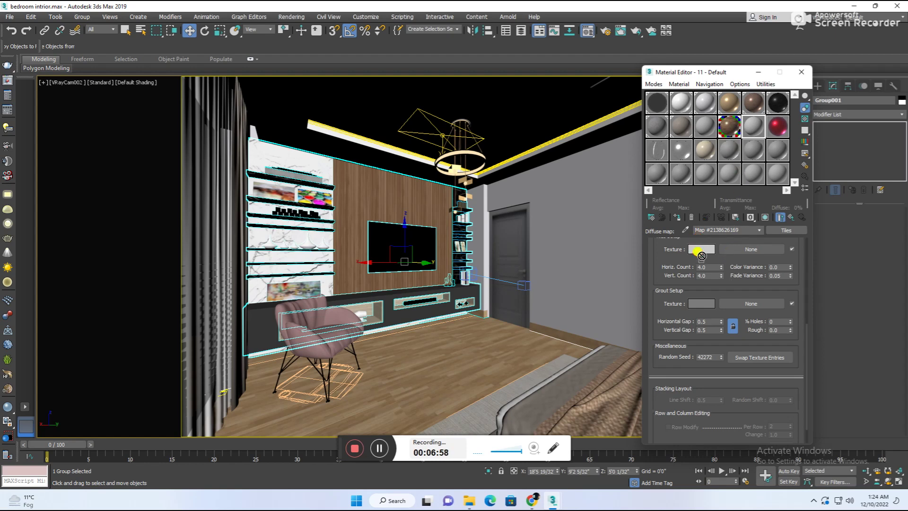
{"action": "left_click_drag", "start_coordinate": [741, 256], "coordinate": [724, 358]}
{"action": "left_click_drag", "start_coordinate": [451, 260], "coordinate": [736, 100]}
{"action": "left_click_drag", "start_coordinate": [701, 157], "coordinate": [469, 350]}
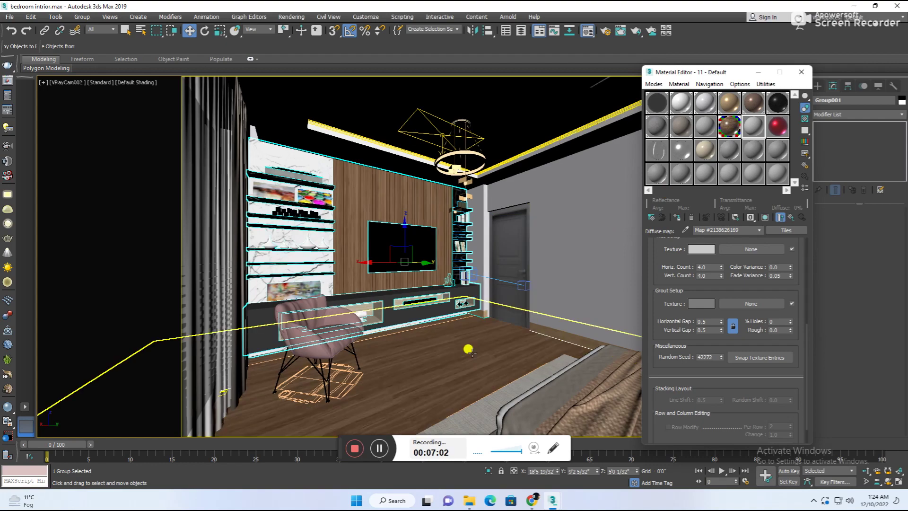
{"action": "key", "text": "shift+q"}
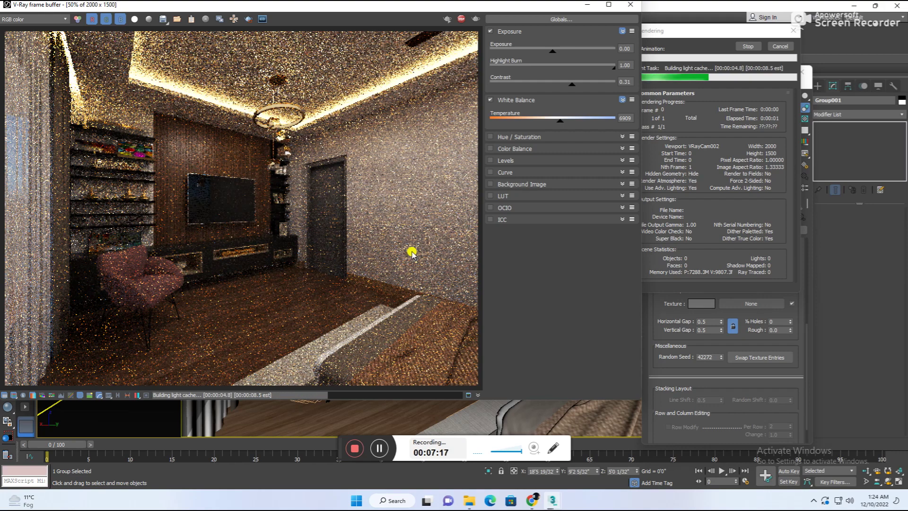
{"action": "key", "text": "Escape"}
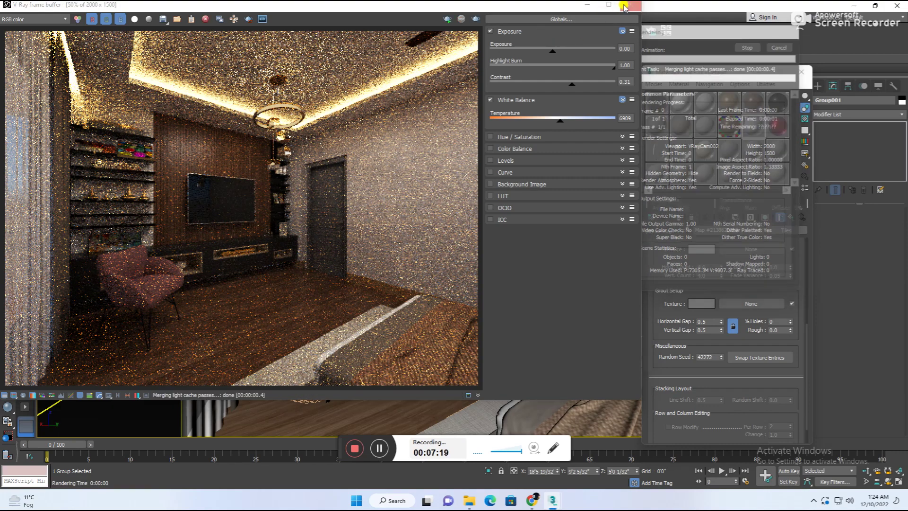
{"action": "left_click", "coordinate": [588, 4]}
{"action": "left_click", "coordinate": [739, 136]}
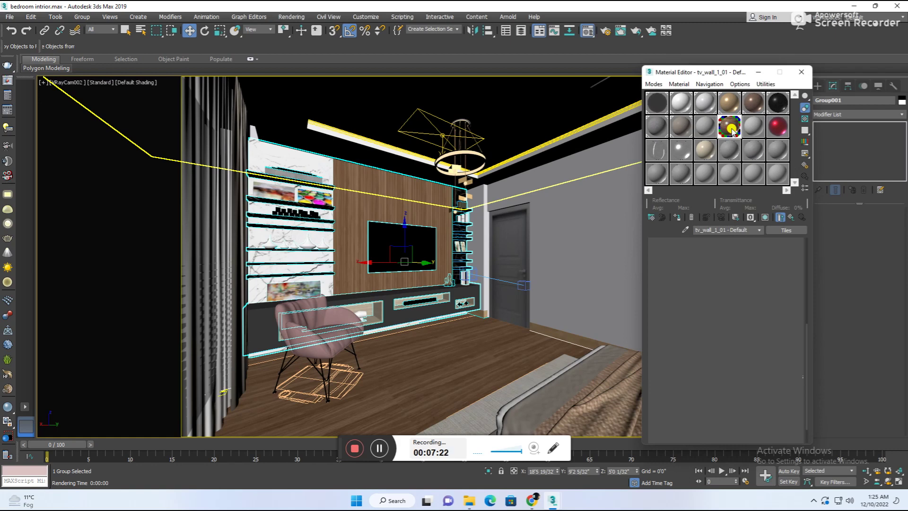
{"action": "left_click", "coordinate": [518, 286]}
{"action": "key", "text": "ctrl+z"}
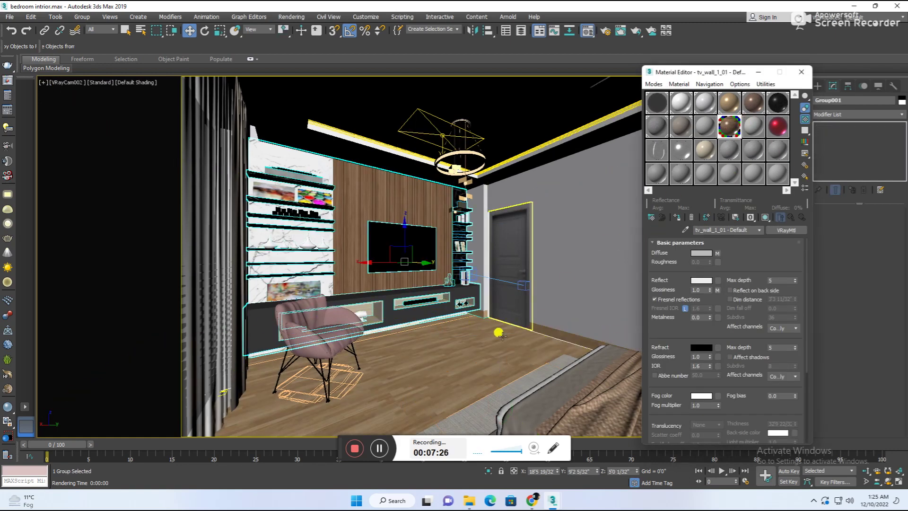
{"action": "key", "text": "c"}
- Switch to VRayCam001 and set the floor tiles' texture to a Bitmap
{"action": "double_click", "coordinate": [421, 181]}
{"action": "left_click", "coordinate": [472, 379]}
{"action": "left_click", "coordinate": [753, 126]}
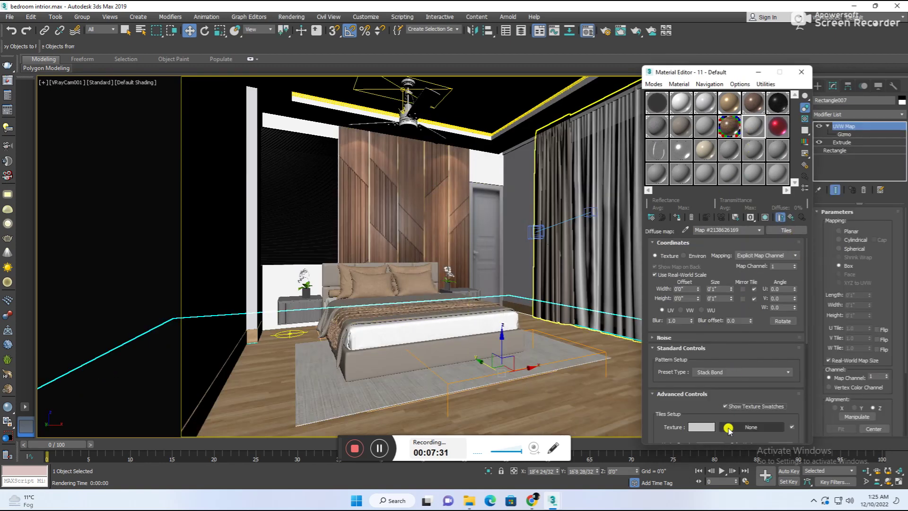
{"action": "left_click", "coordinate": [730, 427]}
{"action": "scroll", "coordinate": [378, 187], "scroll_direction": "up", "scroll_amount": 5}
{"action": "scroll", "coordinate": [376, 170], "scroll_direction": "up", "scroll_amount": 3}
{"action": "double_click", "coordinate": [374, 152]}
- Load the walnut wood jpg from the Downloads maps folder and show it in the viewport
{"action": "left_click", "coordinate": [32, 151]}
{"action": "double_click", "coordinate": [322, 77]}
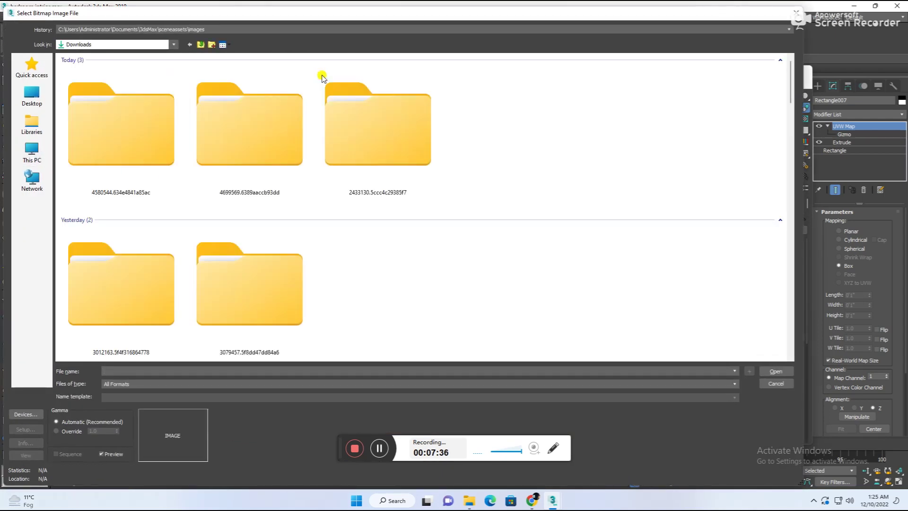
{"action": "double_click", "coordinate": [223, 316]}
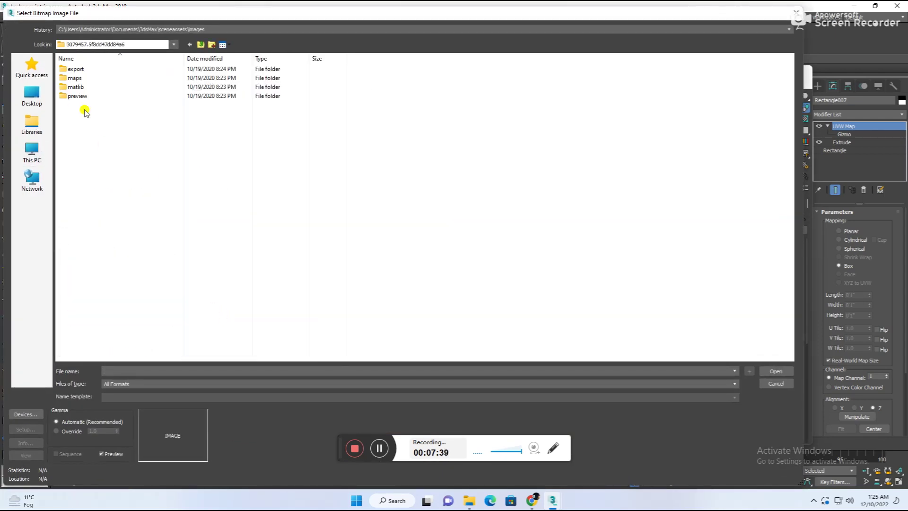
{"action": "left_click", "coordinate": [88, 81]}
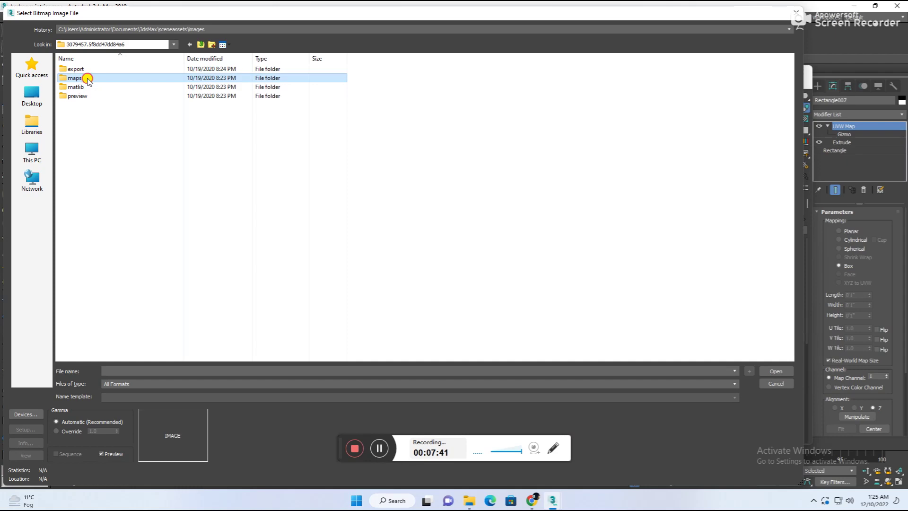
{"action": "double_click", "coordinate": [88, 79]}
{"action": "left_click", "coordinate": [83, 84]}
{"action": "double_click", "coordinate": [83, 84]}
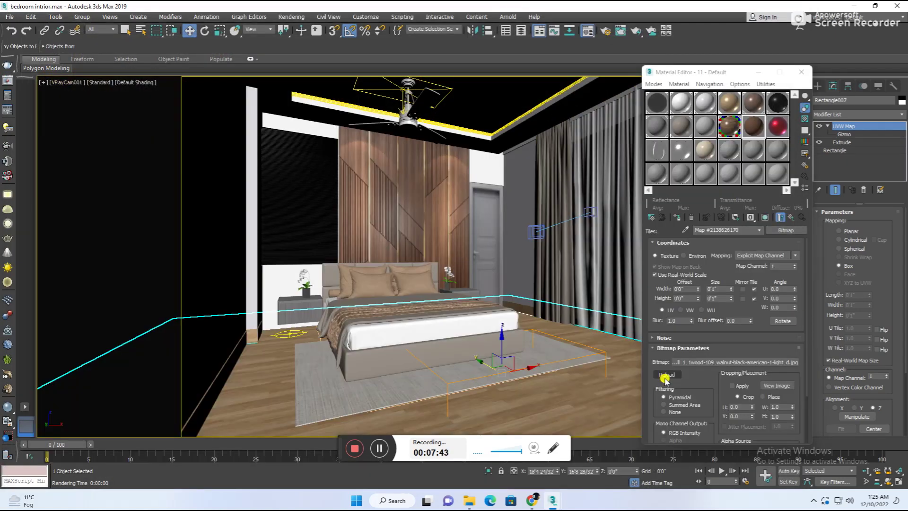
{"action": "left_click", "coordinate": [781, 218]}
{"action": "double_click", "coordinate": [753, 128]}
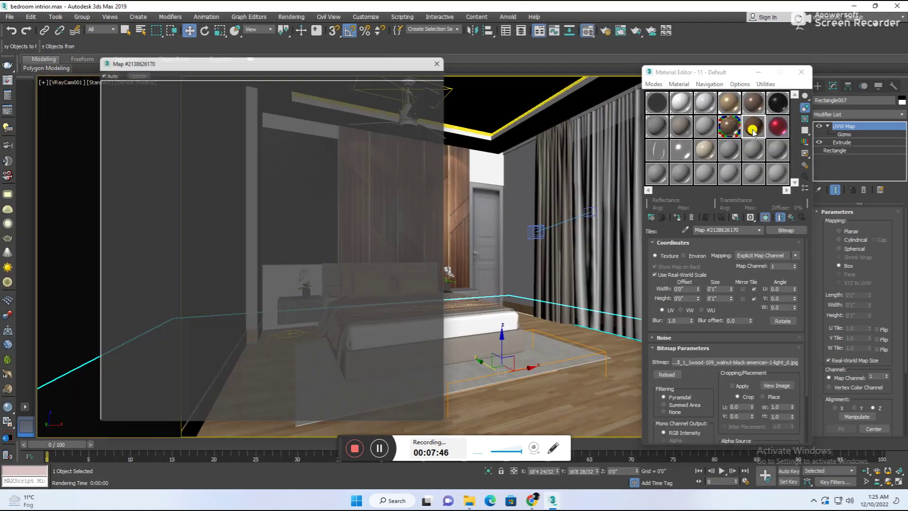
{"action": "left_click", "coordinate": [702, 255]}
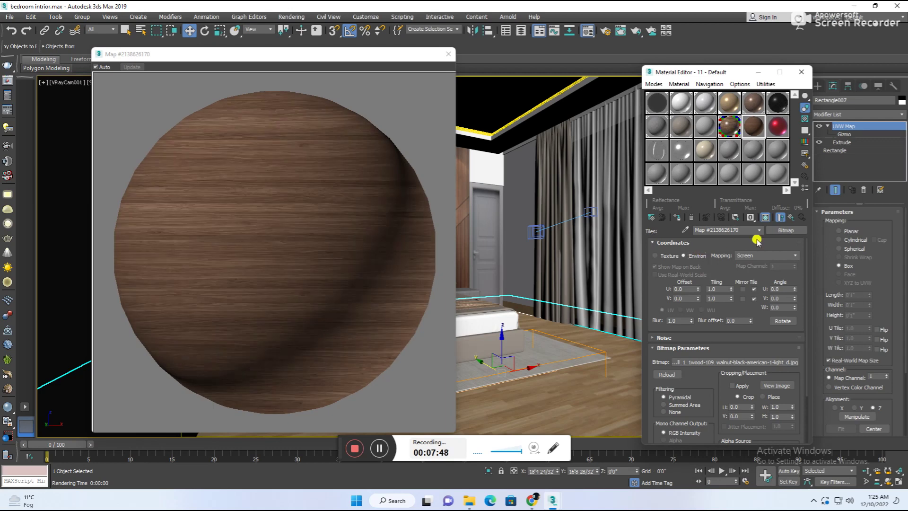
- Set the tiles' grout colour to dark grey (Value 36)
{"action": "left_click", "coordinate": [792, 217]}
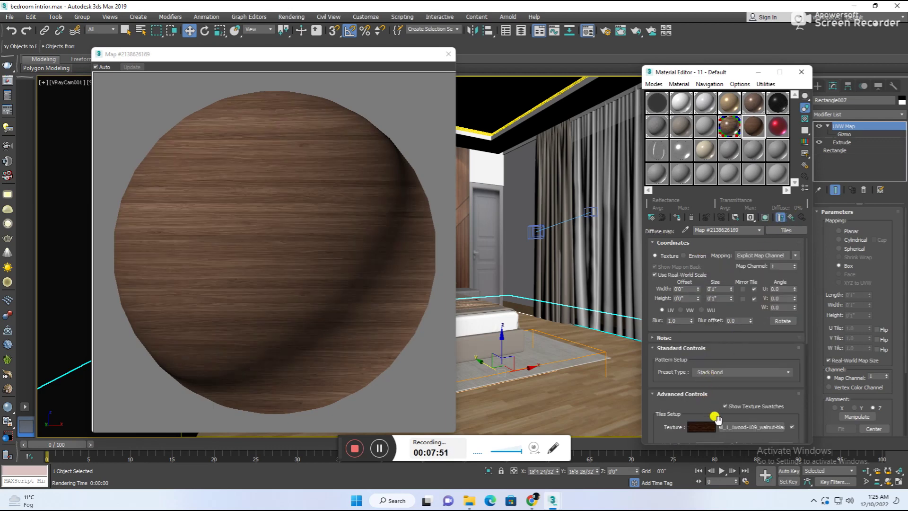
{"action": "left_click_drag", "start_coordinate": [714, 418], "coordinate": [717, 309]}
{"action": "left_click", "coordinate": [696, 395]}
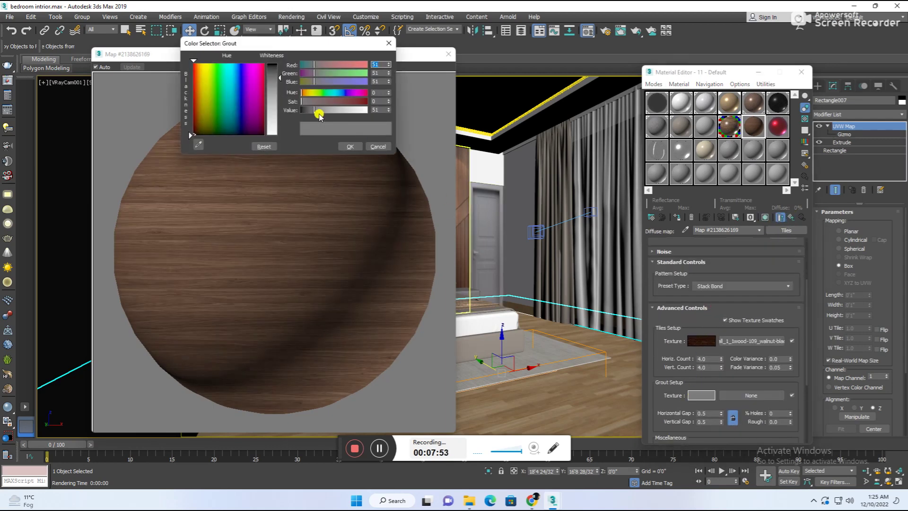
{"action": "left_click_drag", "start_coordinate": [316, 110], "coordinate": [310, 110]}
{"action": "left_click", "coordinate": [348, 148]}
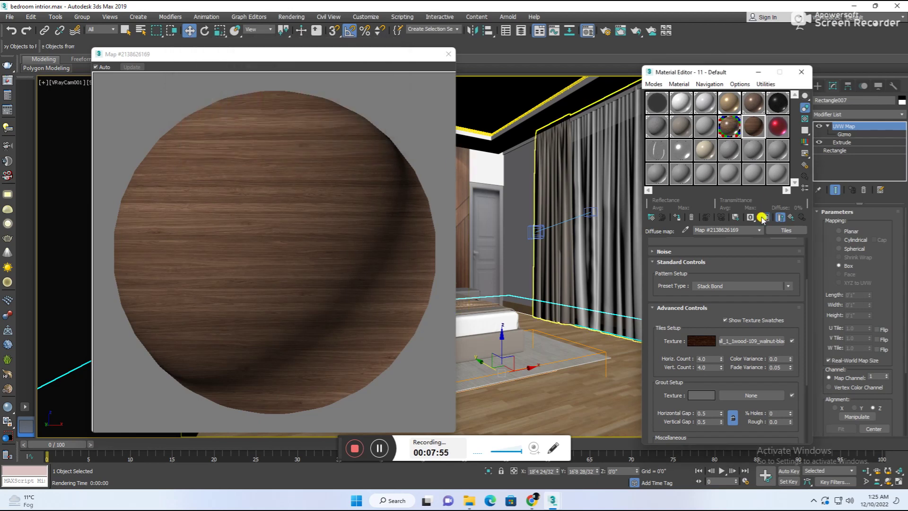
{"action": "scroll", "coordinate": [732, 335], "scroll_direction": "up", "scroll_amount": 3}
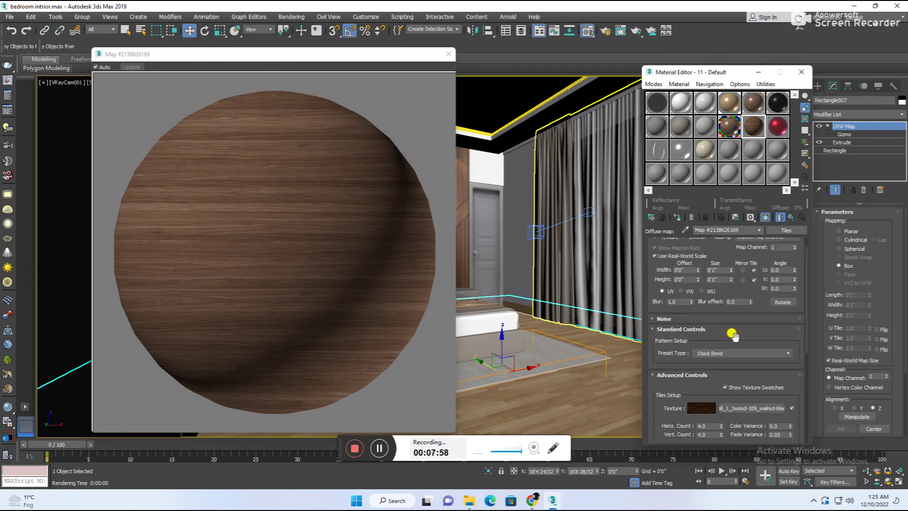
- Set the Tiles preset to Common Flemish Bond and show it shaded on the viewport floor
{"action": "left_click", "coordinate": [731, 353]}
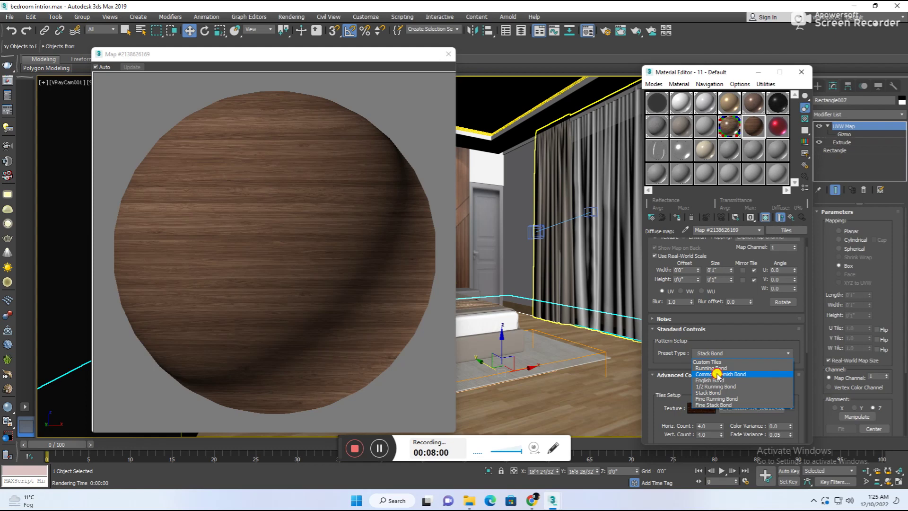
{"action": "left_click", "coordinate": [717, 374]}
{"action": "left_click", "coordinate": [729, 127]}
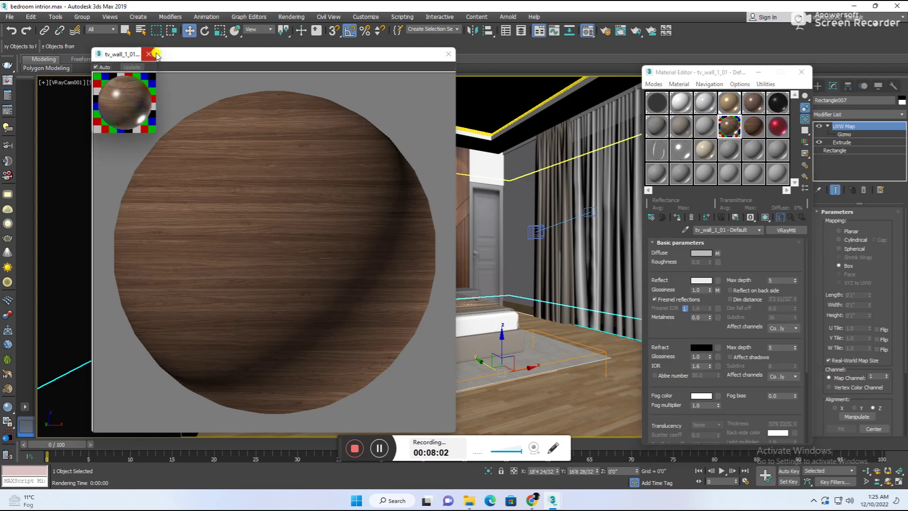
{"action": "left_click", "coordinate": [155, 53]}
{"action": "left_click", "coordinate": [759, 127]}
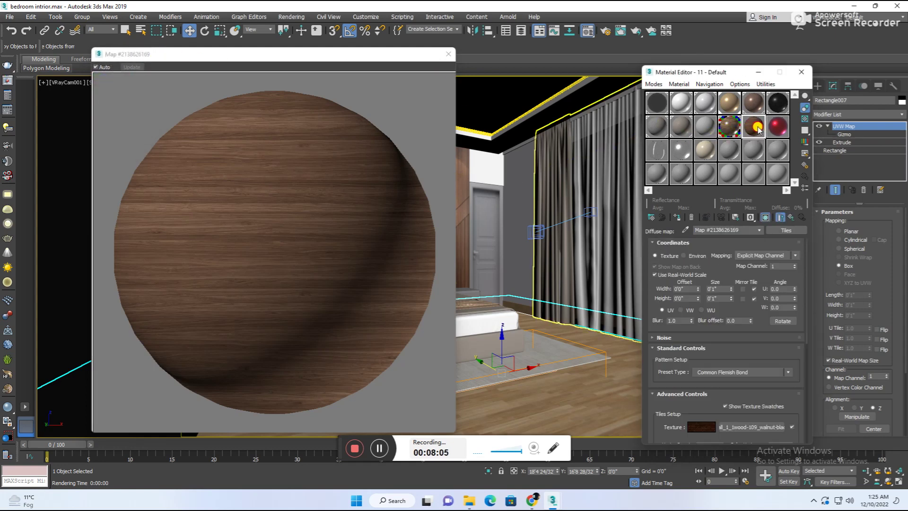
{"action": "left_click_drag", "start_coordinate": [716, 392], "coordinate": [725, 324]}
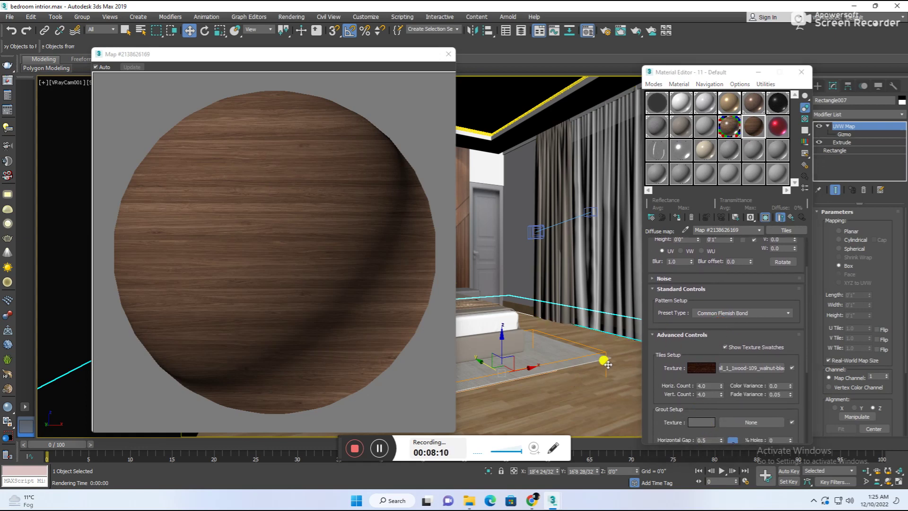
{"action": "left_click", "coordinate": [679, 218]}
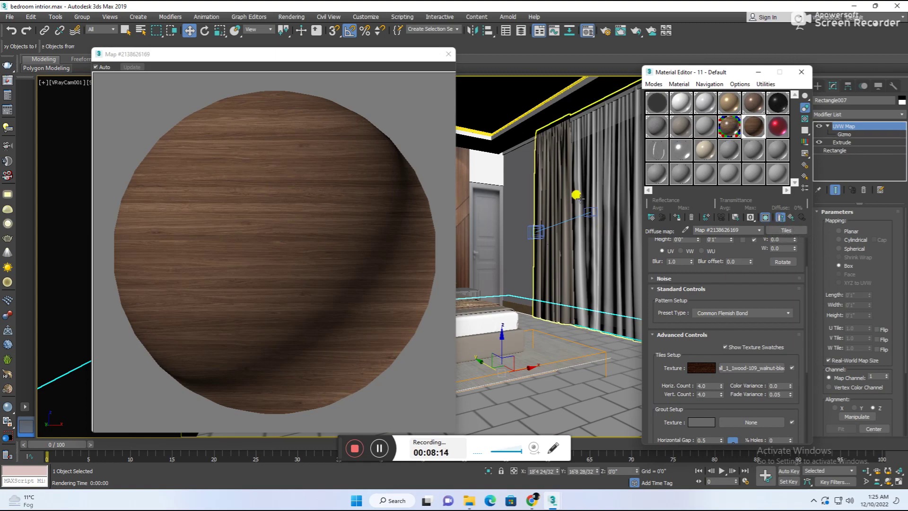
{"action": "left_click", "coordinate": [448, 53]}
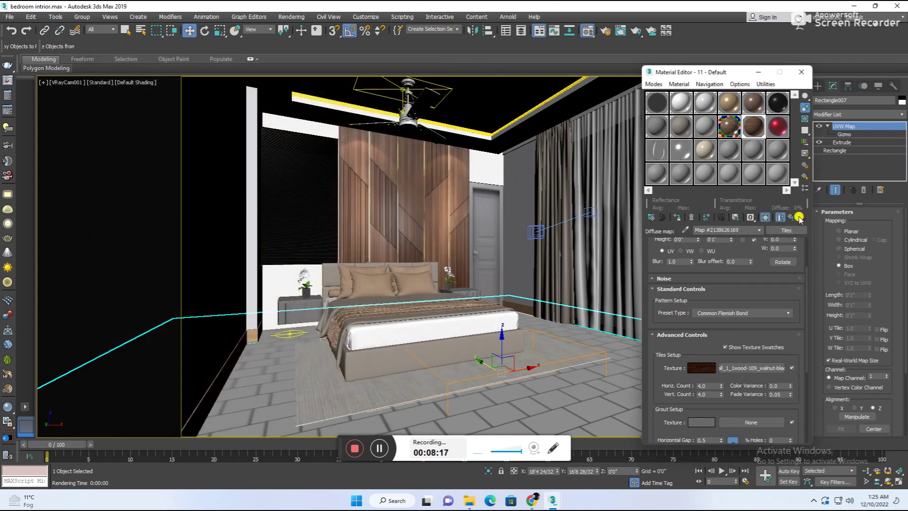
{"action": "left_click", "coordinate": [790, 217]}
- Paste the copied map into the Reflection slot and set reflection glossiness to 0.67
{"action": "right_click", "coordinate": [717, 252]}
{"action": "left_click", "coordinate": [738, 271]}
{"action": "right_click", "coordinate": [718, 280]}
{"action": "left_click", "coordinate": [752, 287]}
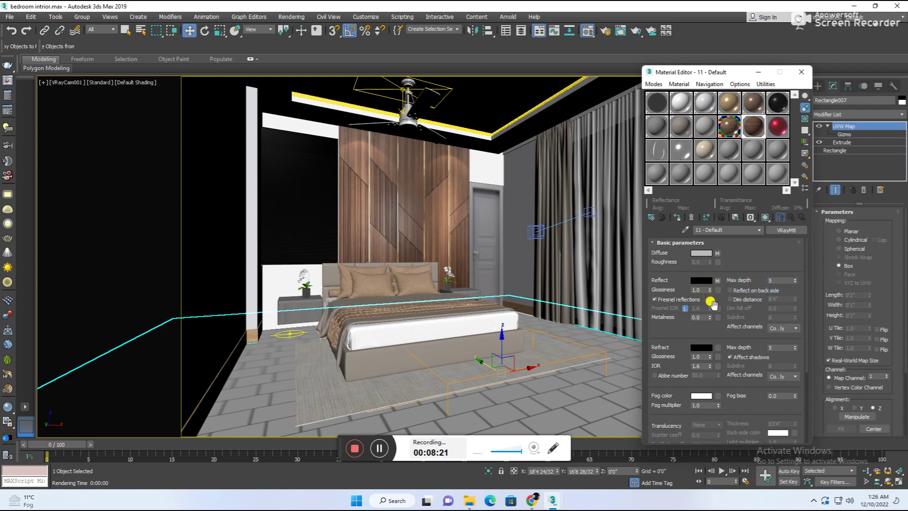
{"action": "type", "text": "7"}
- Try Fresnel IOR values 9 and 5 in previews, then settle on 3.0
{"action": "left_click", "coordinate": [689, 308]}
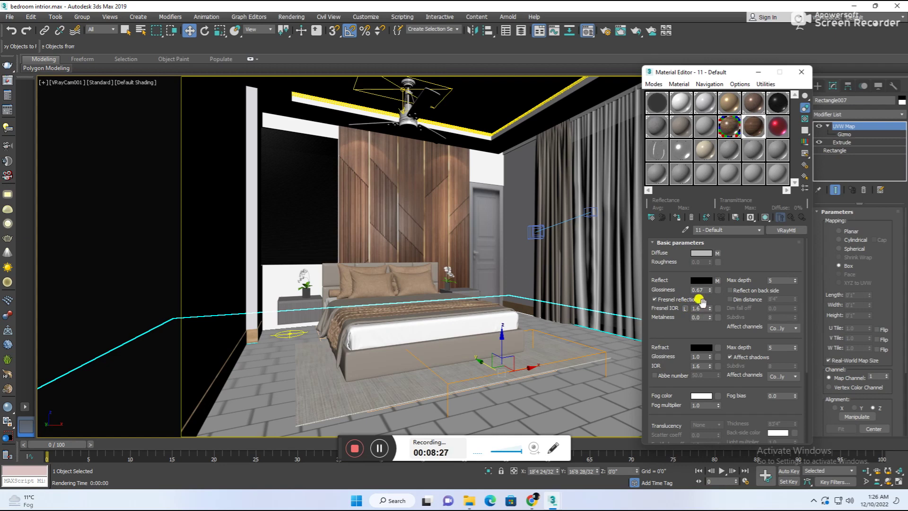
{"action": "type", "text": "9"}
{"action": "left_click", "coordinate": [355, 389]}
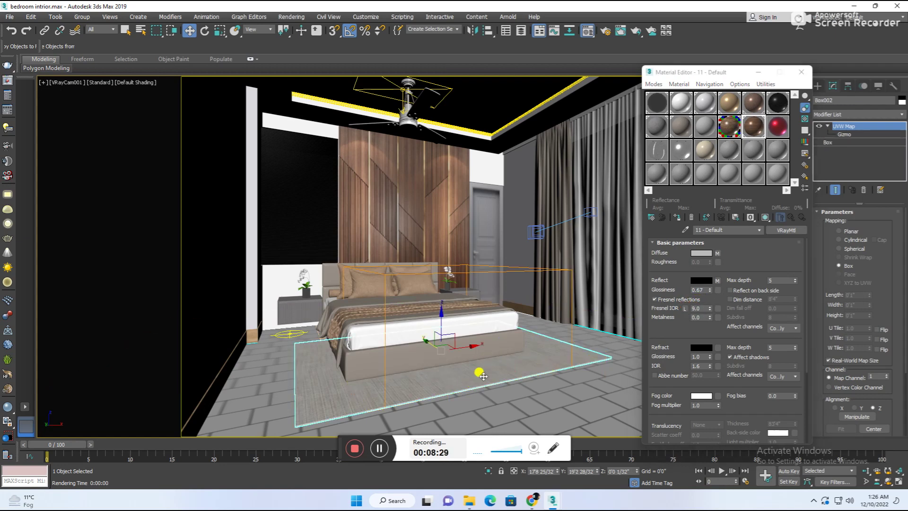
{"action": "left_click", "coordinate": [696, 307]}
{"action": "left_click", "coordinate": [551, 395]}
{"action": "double_click", "coordinate": [754, 126]}
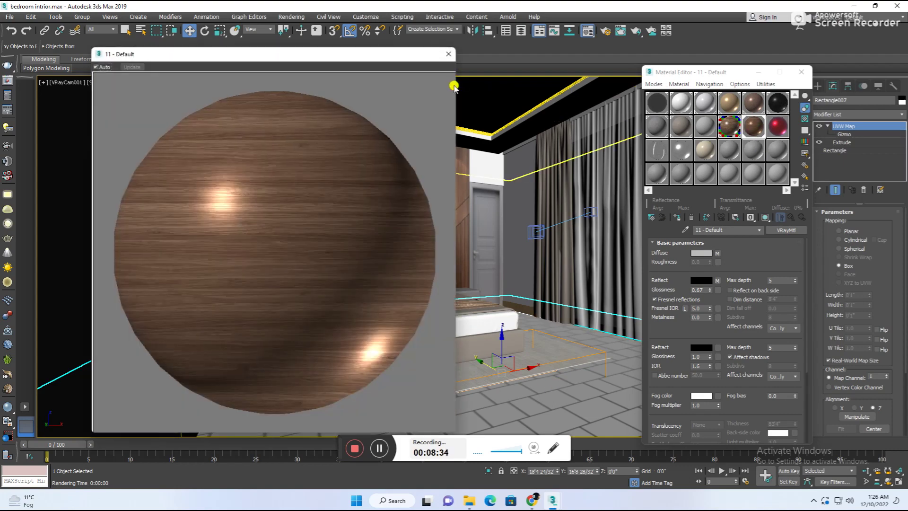
{"action": "left_click", "coordinate": [448, 54]}
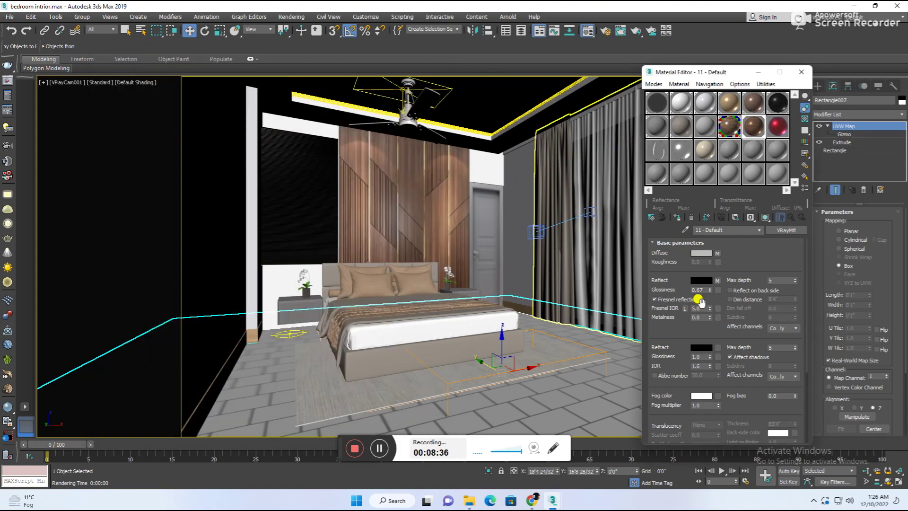
{"action": "type", "text": "3"}
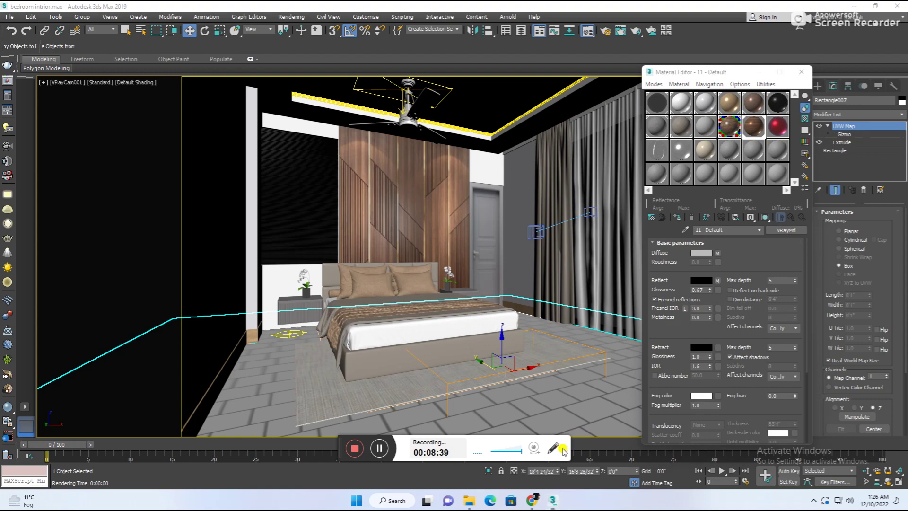
{"action": "double_click", "coordinate": [753, 126]}
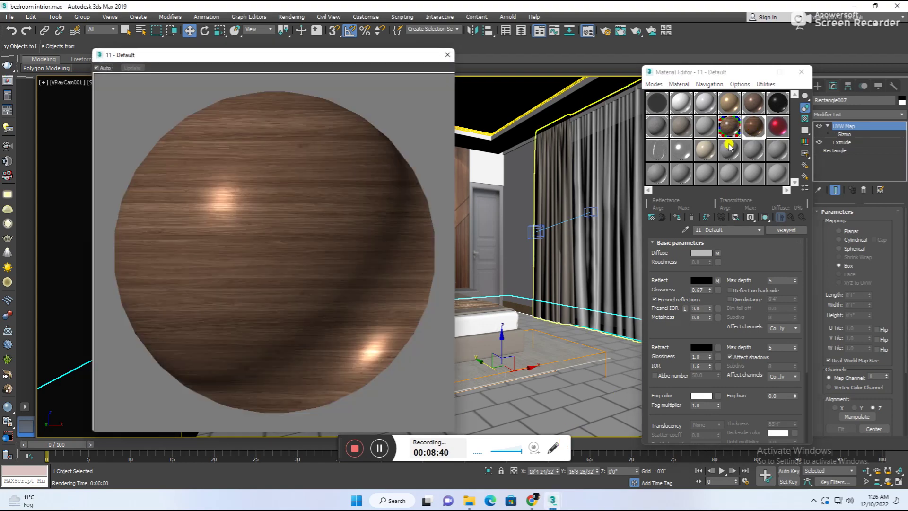
{"action": "left_click", "coordinate": [448, 54]}
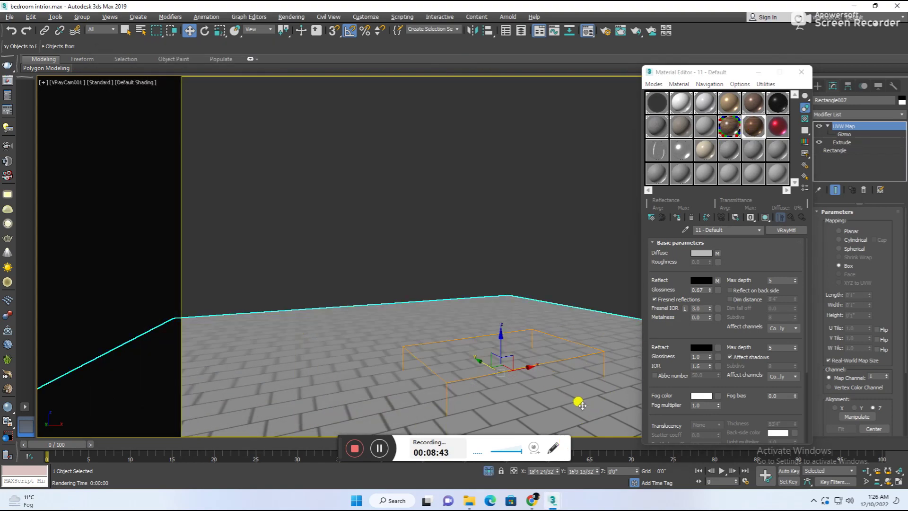
- Isolate the floor in the Top view and scale up its UVW Map gizmo to enlarge the tiles
{"action": "key", "text": "alt+w"}
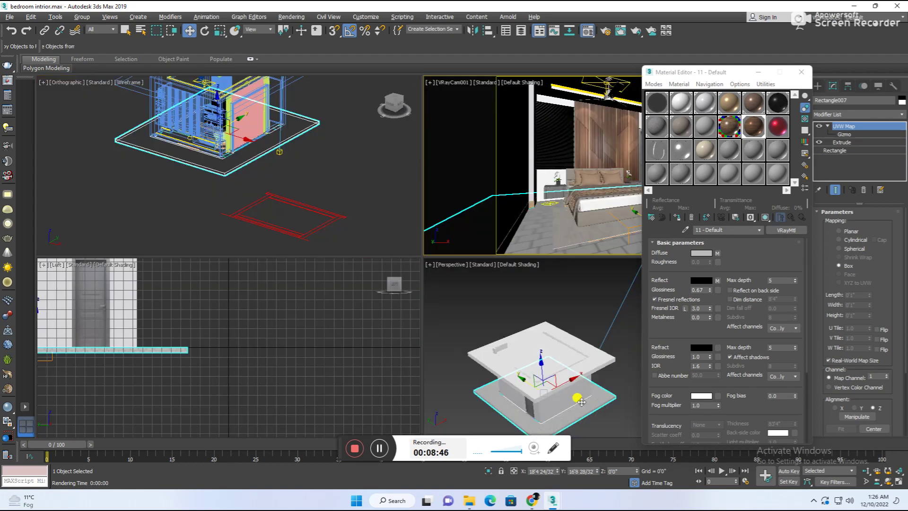
{"action": "key", "text": "alt+w"}
{"action": "key", "text": "t"}
{"action": "key", "text": "alt+q"}
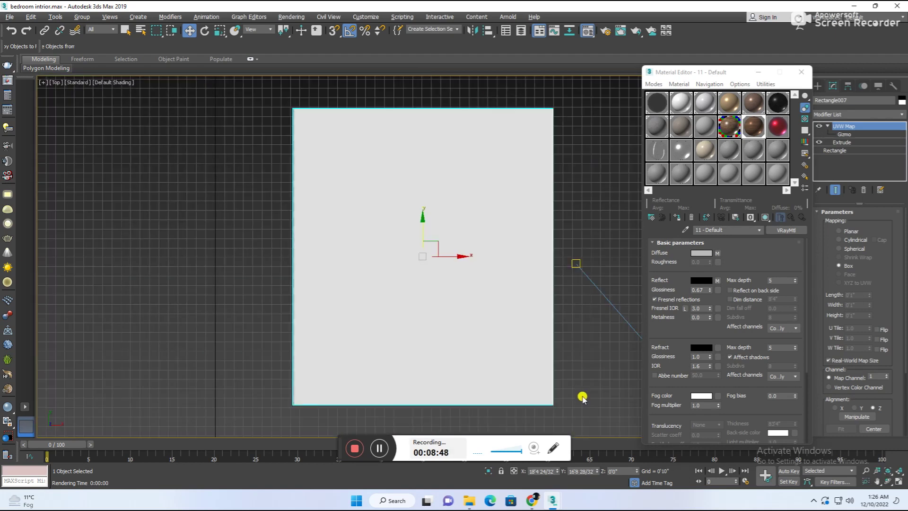
{"action": "key", "text": "g"}
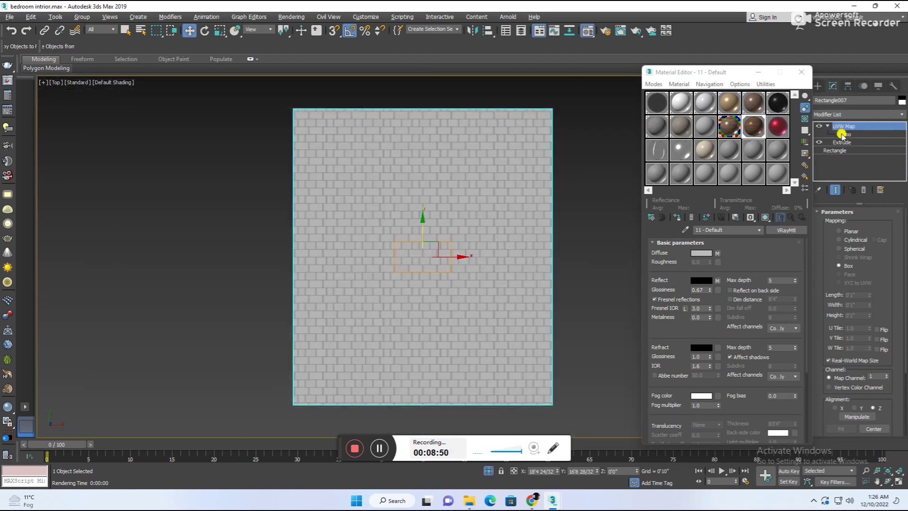
{"action": "left_click", "coordinate": [841, 134]}
{"action": "left_click_drag", "start_coordinate": [470, 259], "coordinate": [516, 161]}
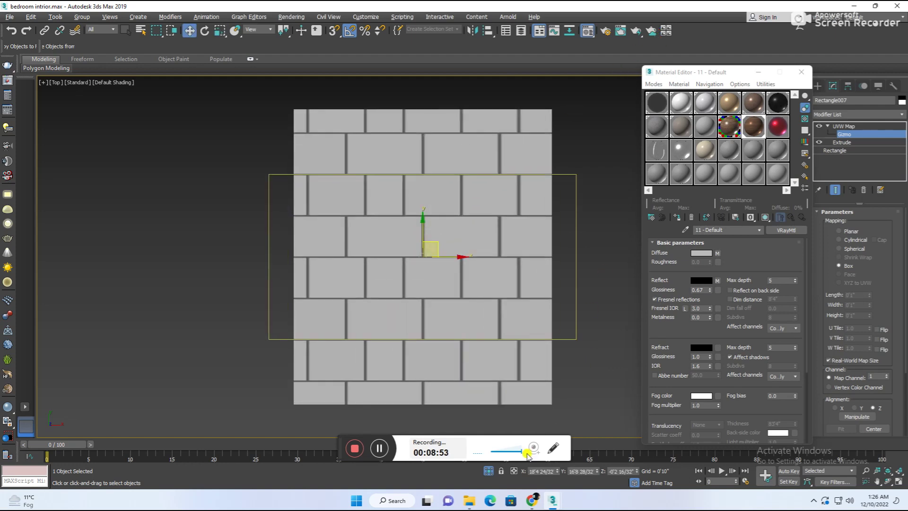
{"action": "left_click", "coordinate": [484, 471]}
- Switch to VRayCam001 and start a V-Ray render of the bedroom
{"action": "key", "text": "c"}
{"action": "left_click", "coordinate": [428, 183]}
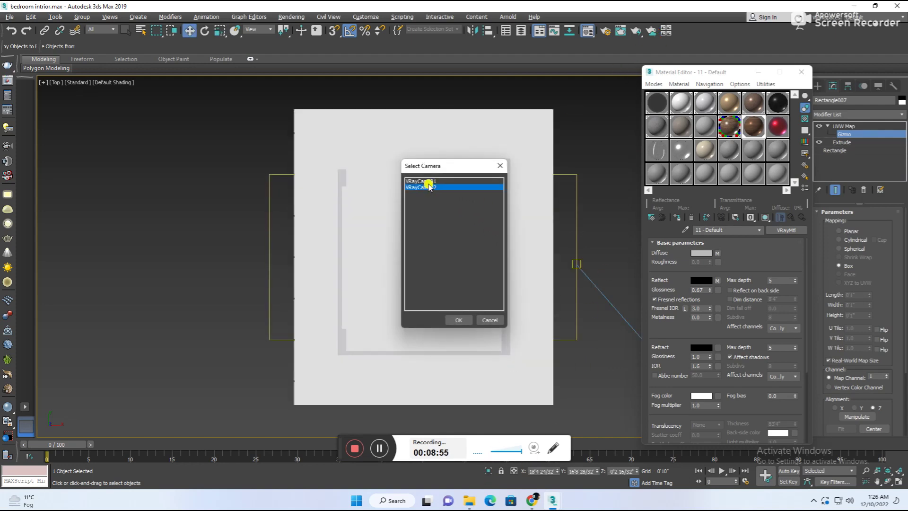
{"action": "double_click", "coordinate": [427, 184]}
{"action": "key", "text": "shift+q"}
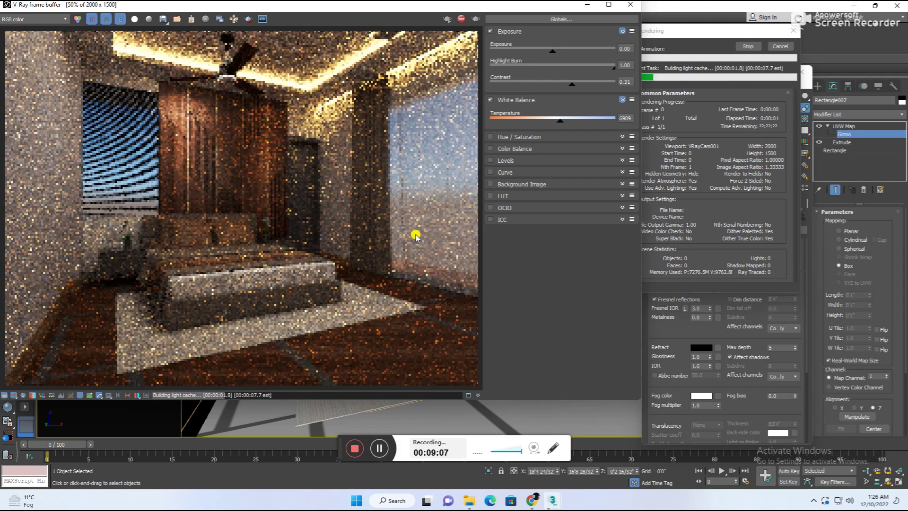
- Stretch the floor's UVW mapping gizmo further across the room
{"action": "left_click", "coordinate": [642, 4]}
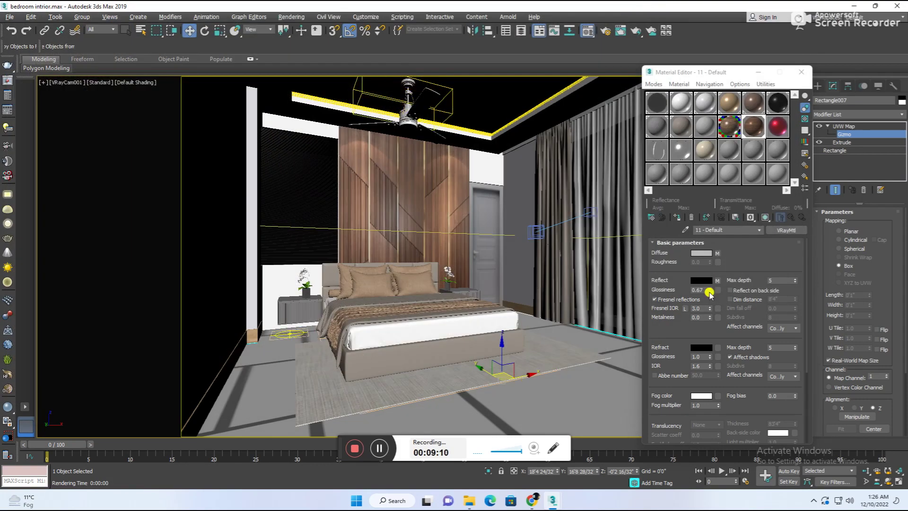
{"action": "key", "text": "r"}
{"action": "left_click_drag", "start_coordinate": [500, 373], "coordinate": [494, 414]}
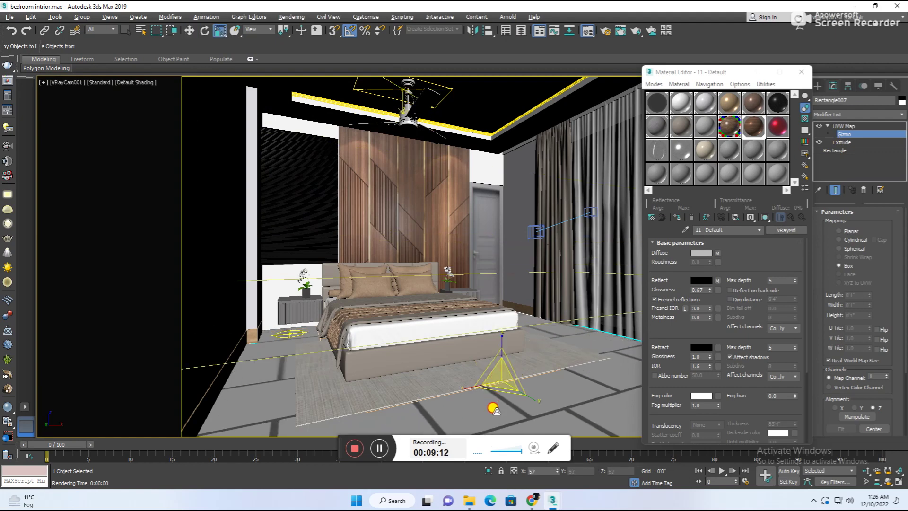
{"action": "key", "text": "w"}
- Set the floor Tiles preset to 1/2 Running Bond with 0.2 horizontal gap, then render
{"action": "left_click", "coordinate": [717, 252]}
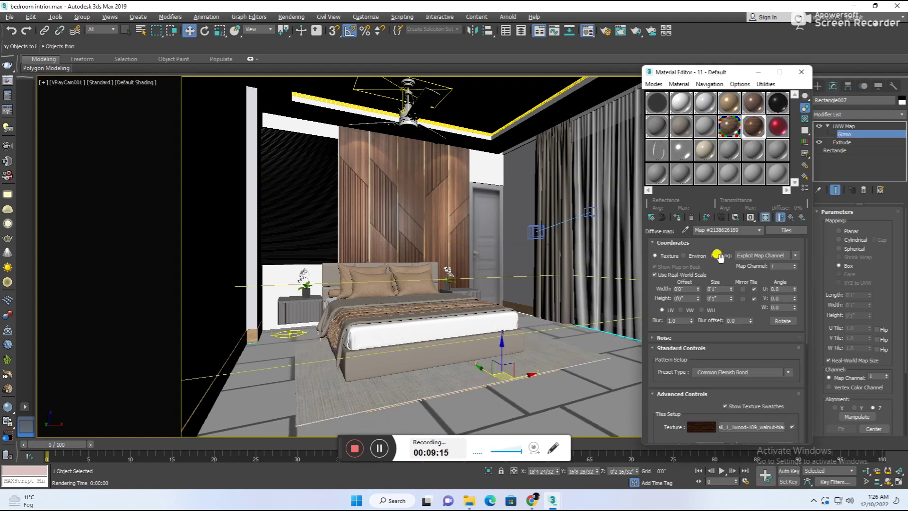
{"action": "left_click", "coordinate": [731, 372]}
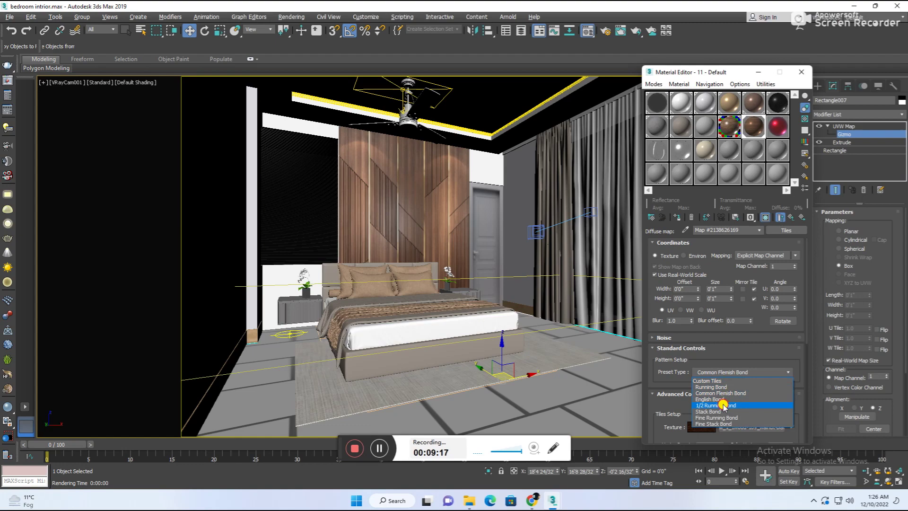
{"action": "left_click", "coordinate": [724, 405]}
{"action": "left_click", "coordinate": [664, 399]}
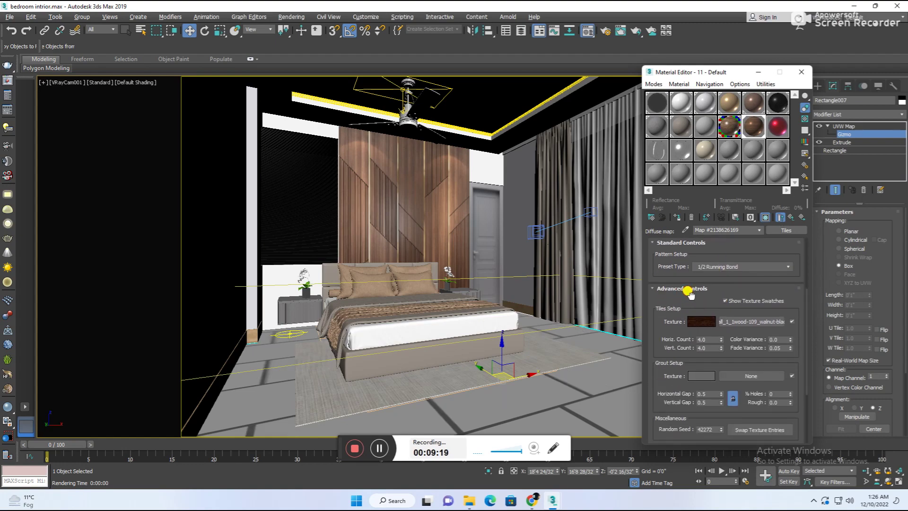
{"action": "double_click", "coordinate": [709, 394]}
{"action": "type", "text": ".2"}
{"action": "left_click", "coordinate": [502, 389]}
{"action": "key", "text": "shift+q"}
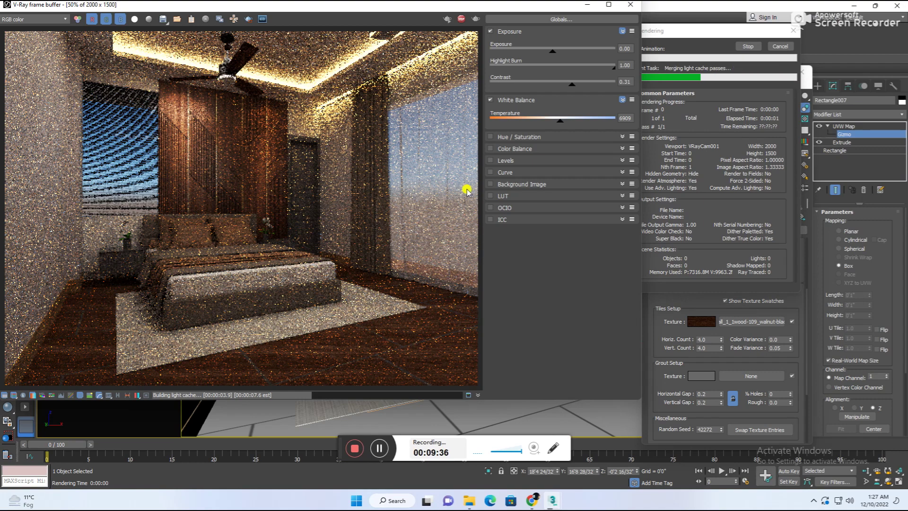
- Assign the wooden plank material 04 - Default to the floor, render, and save the scene
{"action": "left_click", "coordinate": [587, 4]}
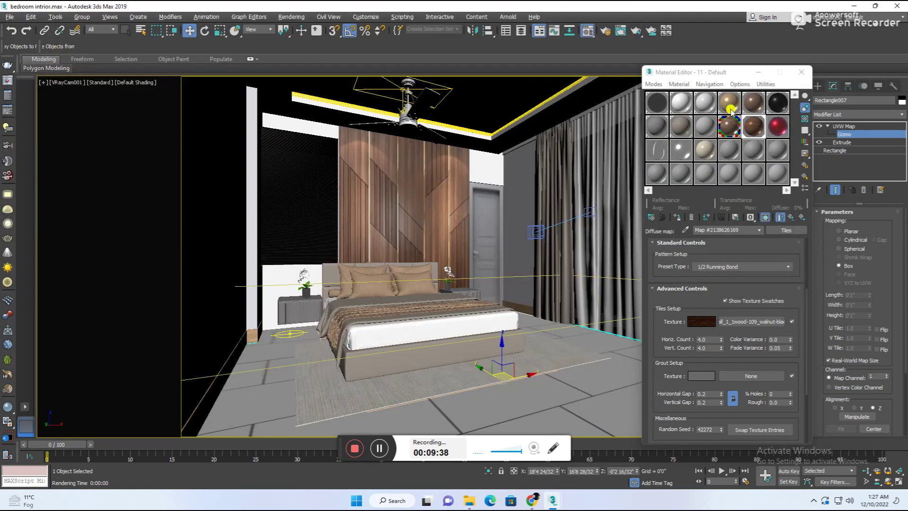
{"action": "left_click", "coordinate": [676, 217]}
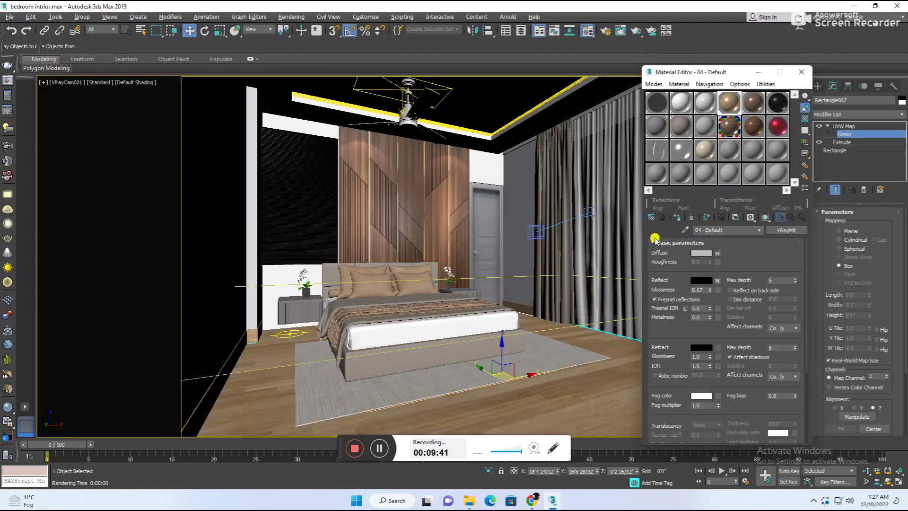
{"action": "key", "text": "shift+q"}
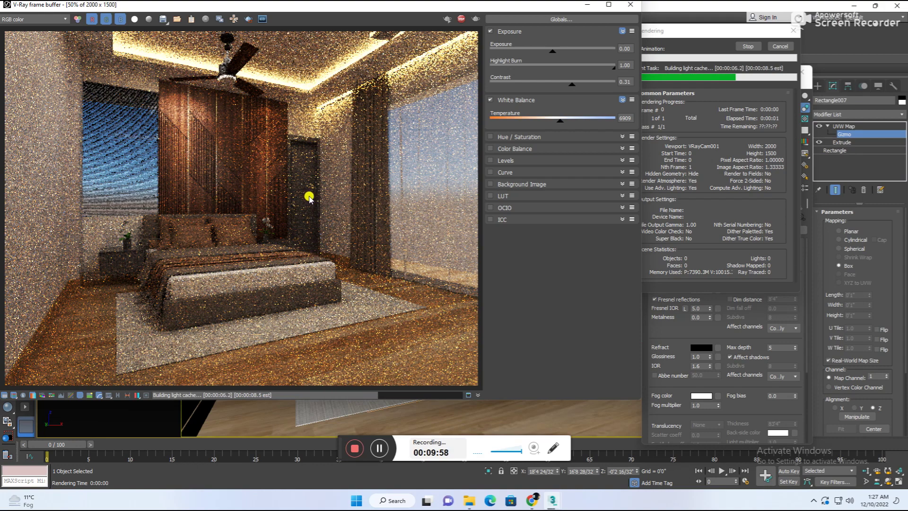
{"action": "left_click", "coordinate": [620, 6]}
{"action": "left_click", "coordinate": [801, 71]}
{"action": "key", "text": "ctrl+s"}
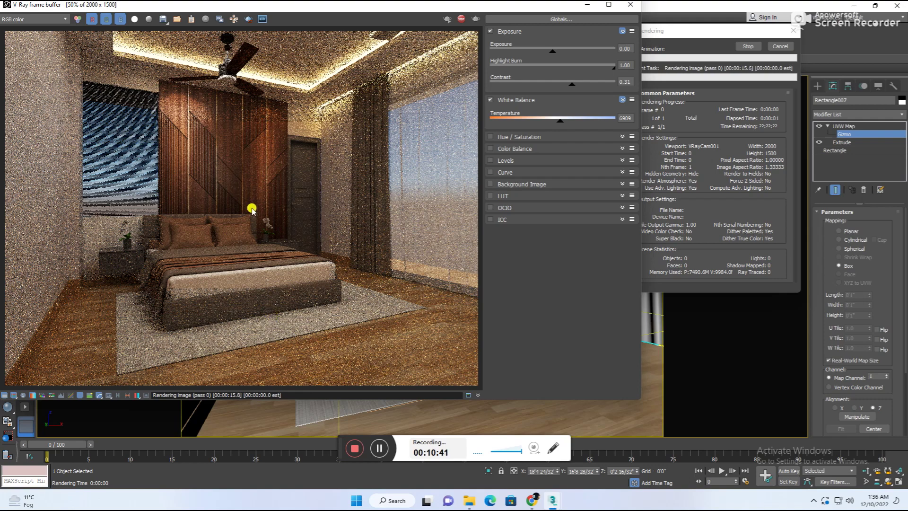
- Zoom into the render around the ceiling fan to inspect it, then close it
{"action": "double_click", "coordinate": [237, 69]}
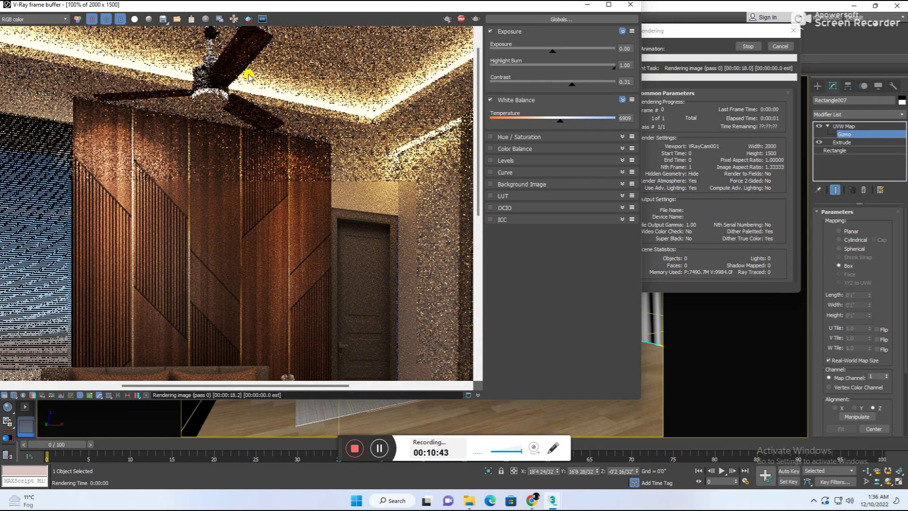
{"action": "scroll", "coordinate": [420, 56], "scroll_direction": "down", "scroll_amount": 2}
{"action": "left_click", "coordinate": [630, 5]}
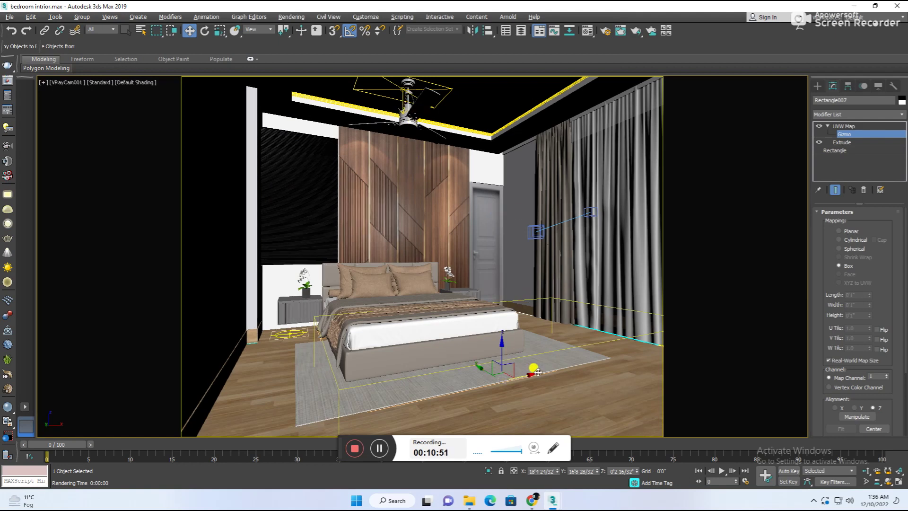
- Isolate the ceiling fan and apply the wood material to its right, bottom and left blades
{"action": "left_click", "coordinate": [404, 94]}
{"action": "key", "text": "alt+q"}
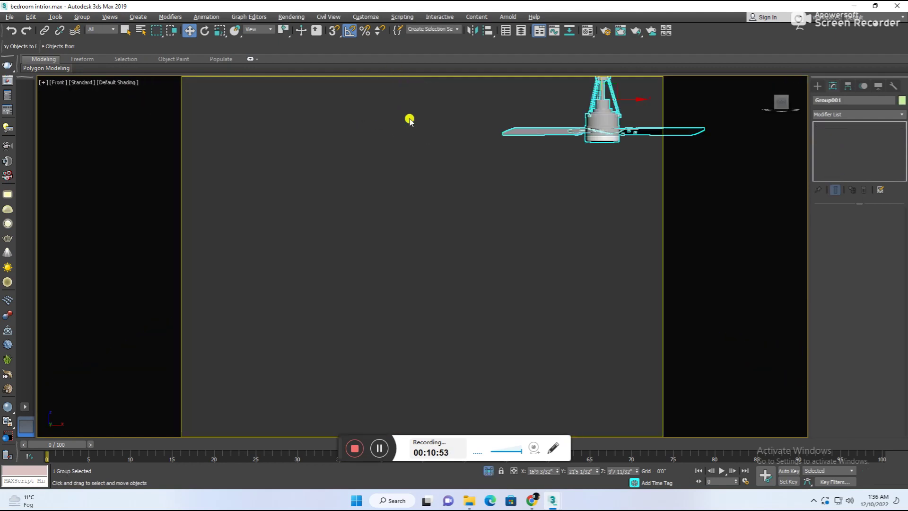
{"action": "middle_click_drag", "start_coordinate": [470, 172], "coordinate": [493, 212], "text": "alt"}
{"action": "left_click", "coordinate": [777, 103]}
{"action": "left_click", "coordinate": [677, 217]}
{"action": "left_click", "coordinate": [630, 210]}
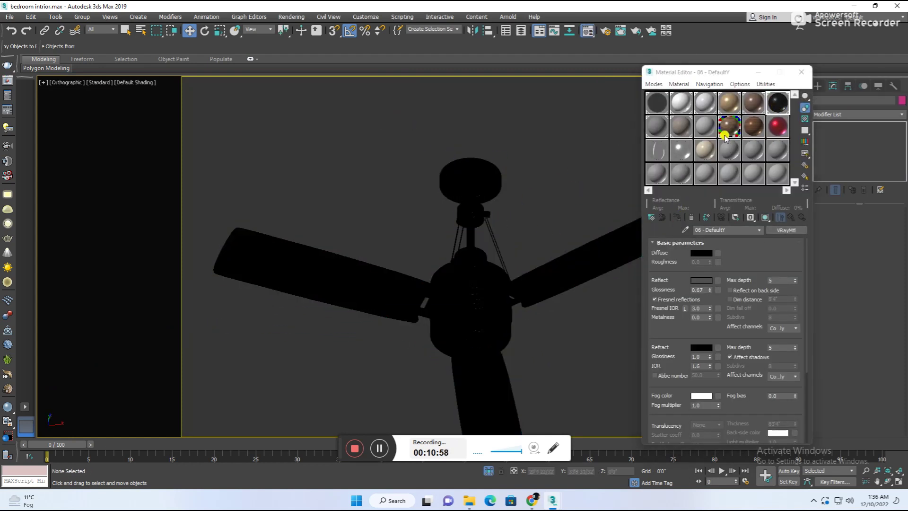
{"action": "left_click_drag", "start_coordinate": [728, 135], "coordinate": [610, 248]}
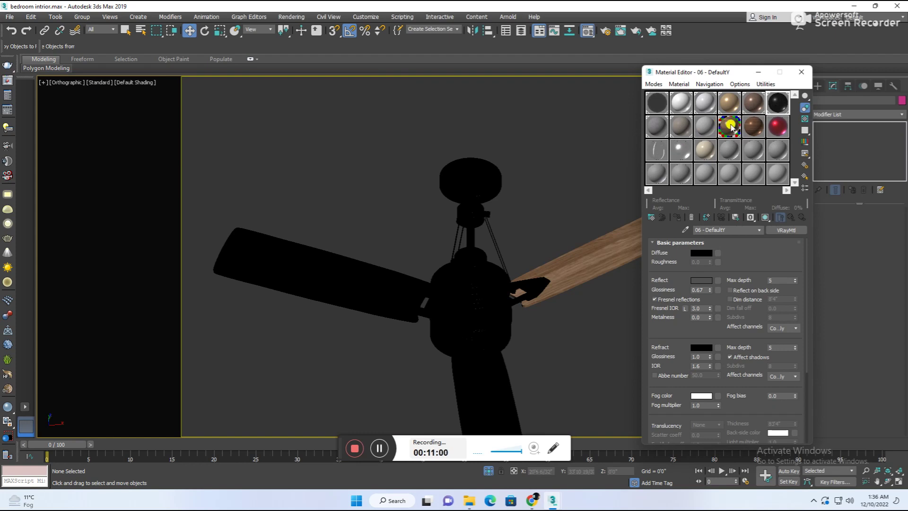
{"action": "left_click_drag", "start_coordinate": [728, 127], "coordinate": [501, 366]}
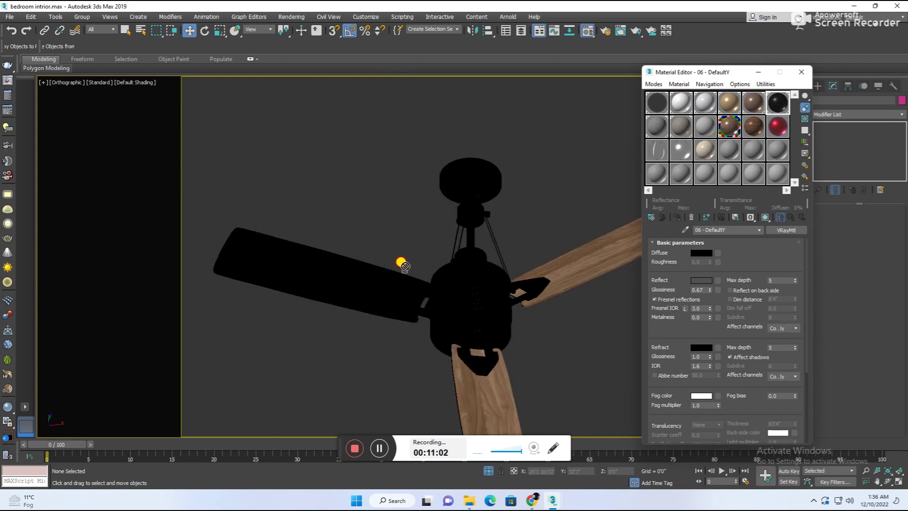
{"action": "left_click_drag", "start_coordinate": [720, 138], "coordinate": [402, 260]}
- Restore the full scene, switch to VRayCam001, and start a V-Ray render
{"action": "left_click", "coordinate": [489, 472]}
{"action": "key", "text": "c"}
{"action": "left_click", "coordinate": [432, 178]}
{"action": "key", "text": "Return"}
{"action": "left_click", "coordinate": [368, 329]}
{"action": "key", "text": "shift+q"}
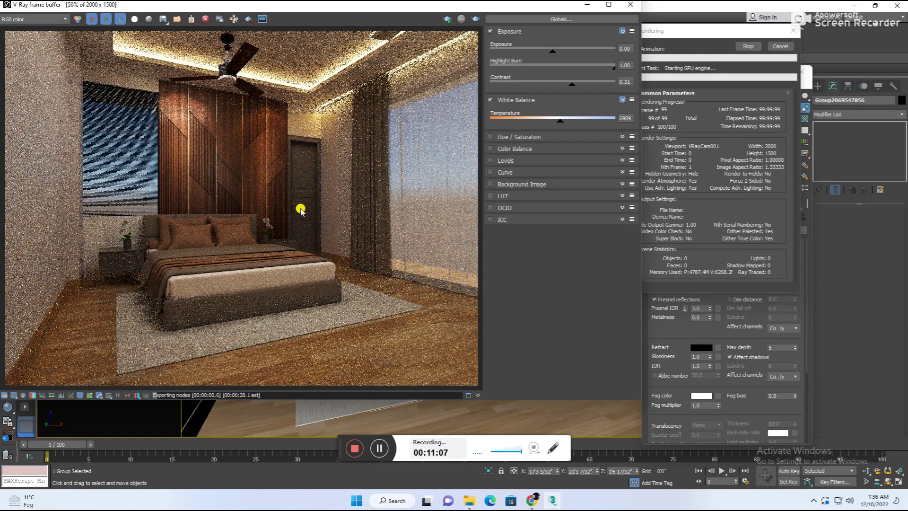